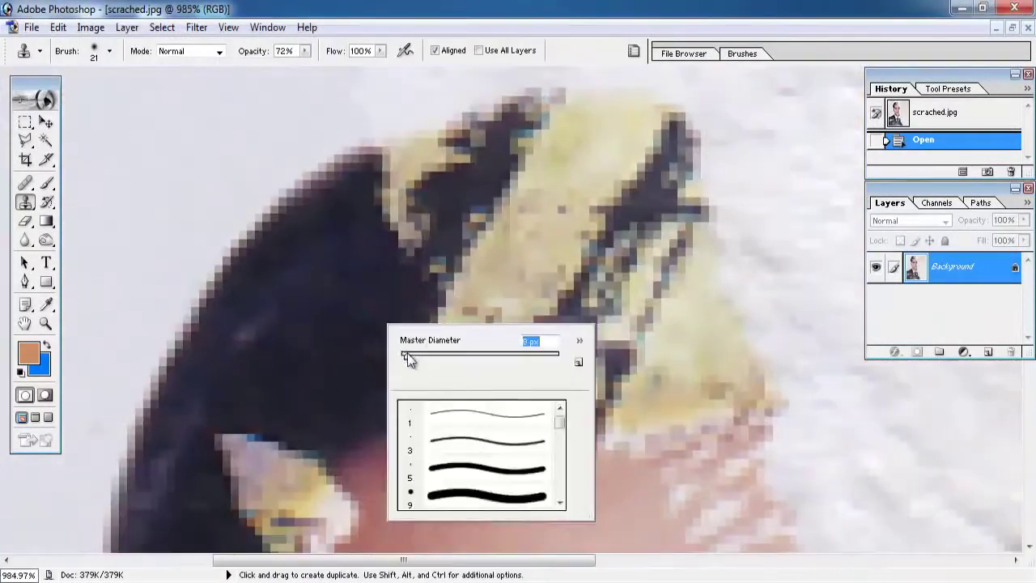
Clone over the white scratches across the top of the hair and near the ear.
mouse_move(418, 152)
mouse_down()
mouse_move(446, 226)
mouse_move(399, 250)
mouse_move(411, 330)
mouse_move(440, 213)
mouse_up()
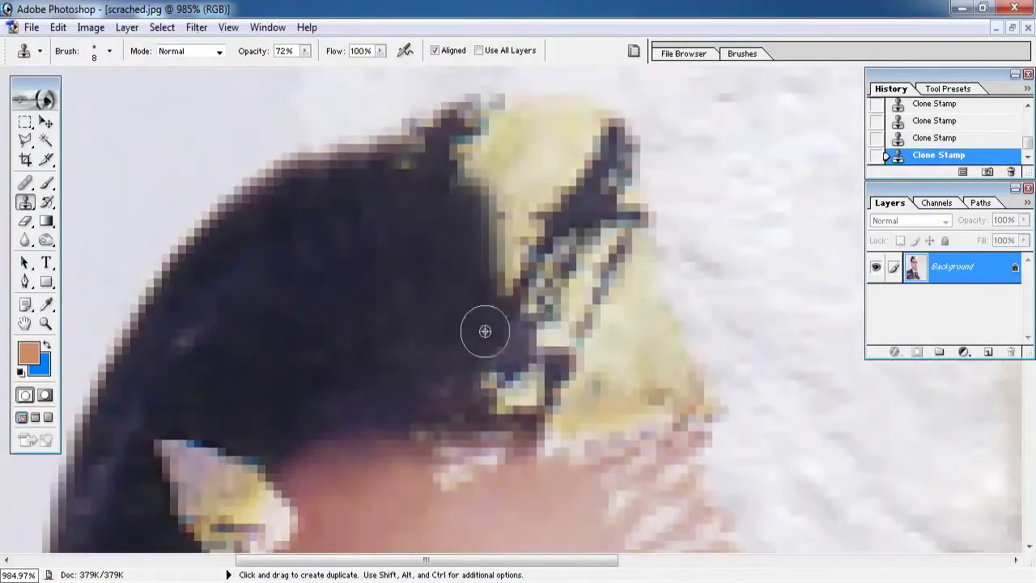
drag(405, 280, 369, 292)
scroll(485, 332, down, 2)
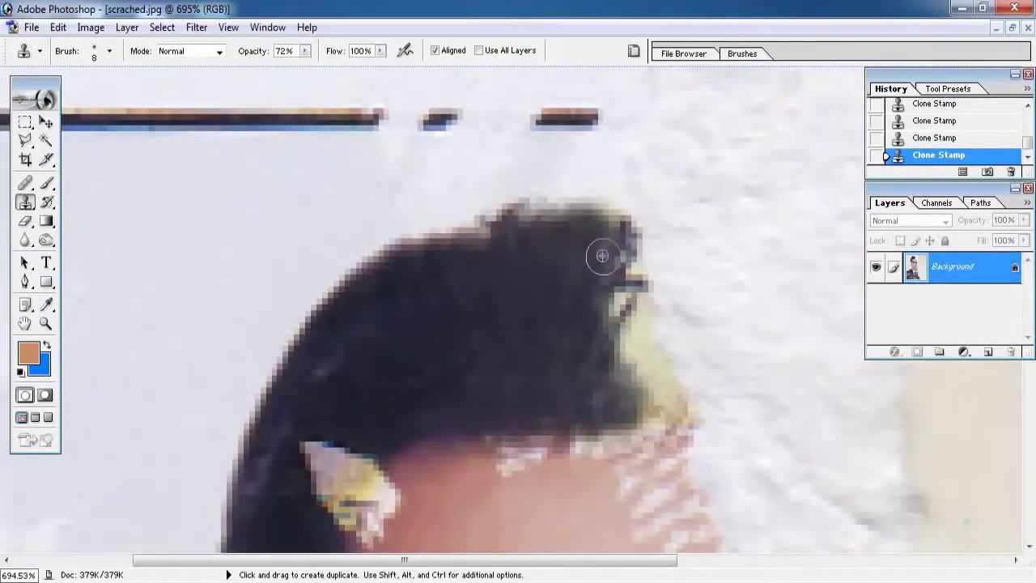
drag(602, 256, 548, 176)
scroll(589, 250, up, 2)
scroll(478, 293, up, 1)
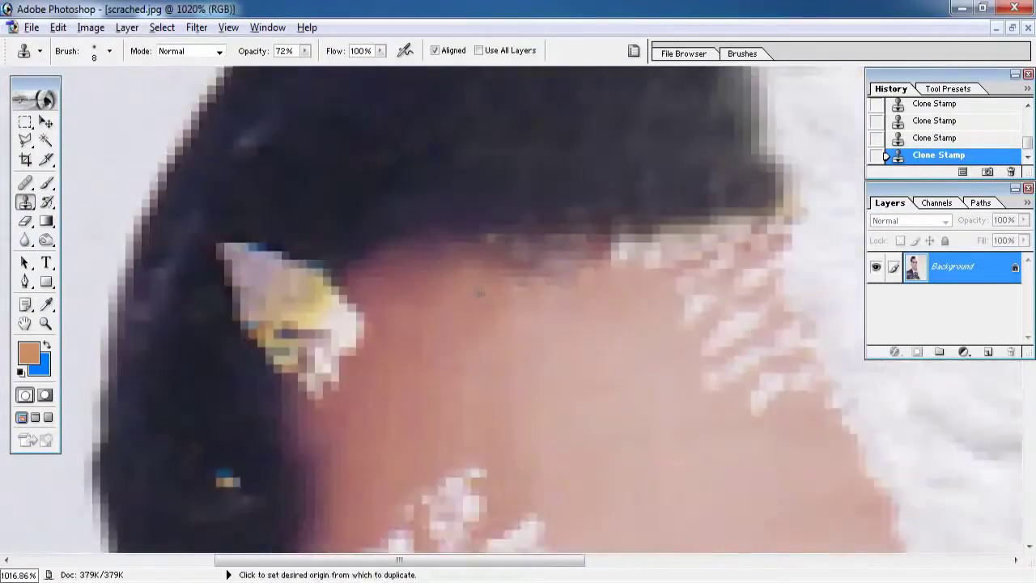
drag(665, 254, 551, 286)
drag(638, 423, 549, 334)
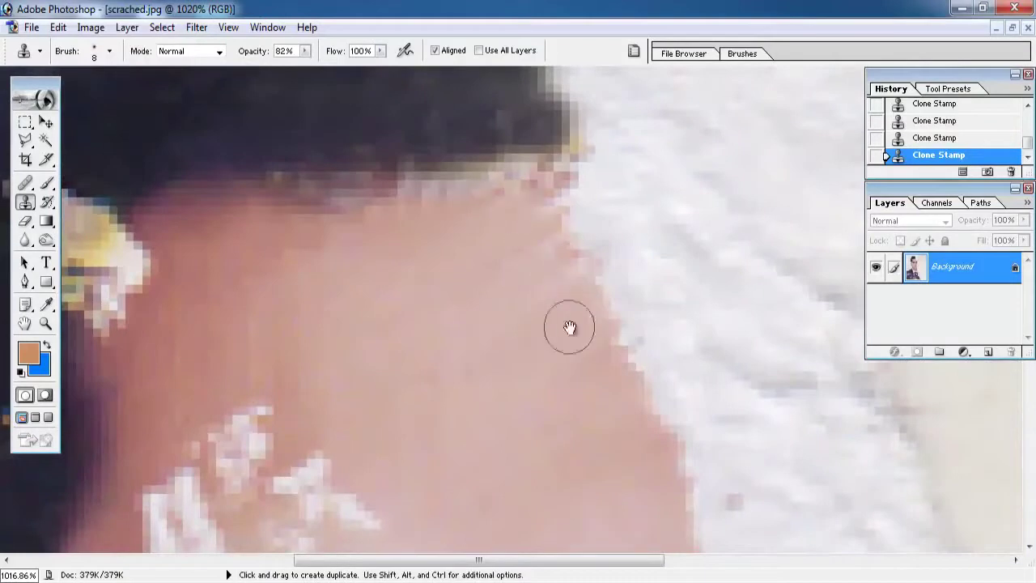
drag(292, 456, 566, 294)
mouse_move(526, 203)
mouse_down()
mouse_move(558, 309)
mouse_move(564, 238)
mouse_up()
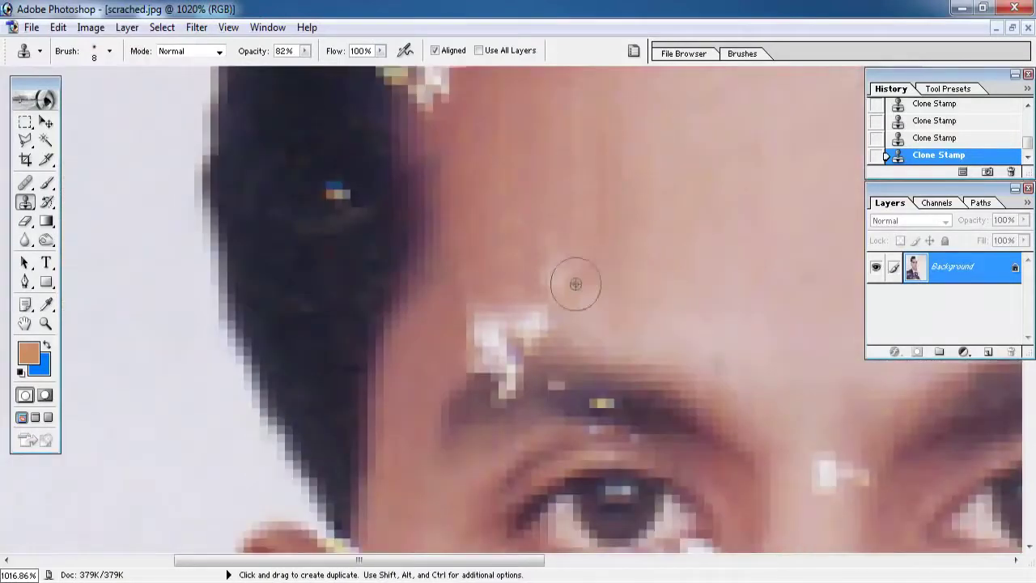
With a smaller brush, clone out the forehead, eyebrow and under-eye scratches, then fit the portrait on screen.
drag(603, 272, 684, 159)
right_click(759, 234)
key(i)
click(25, 202)
key(ctrl+plus)
key(ctrl+plus)
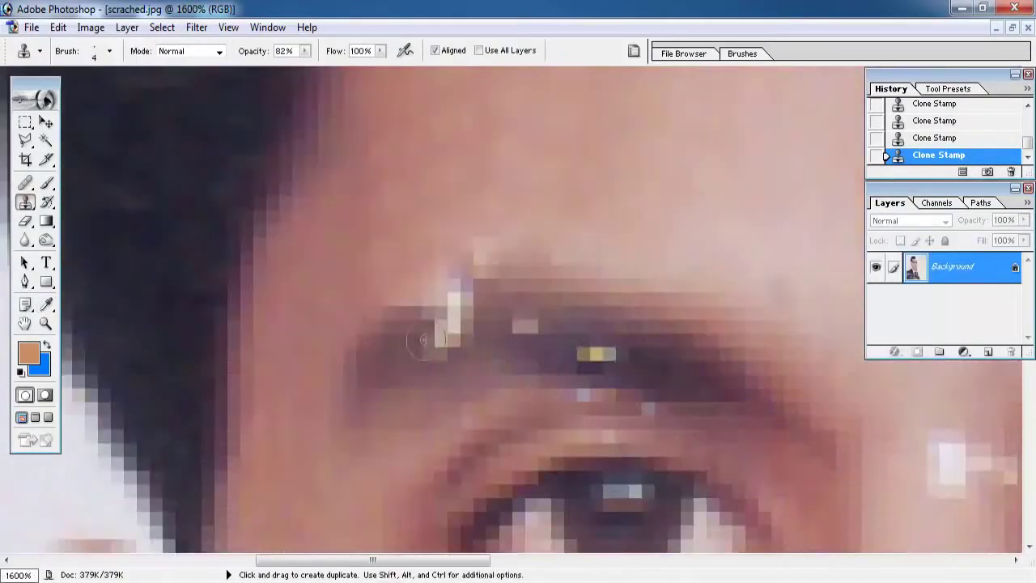
drag(440, 334, 481, 215)
drag(505, 440, 527, 231)
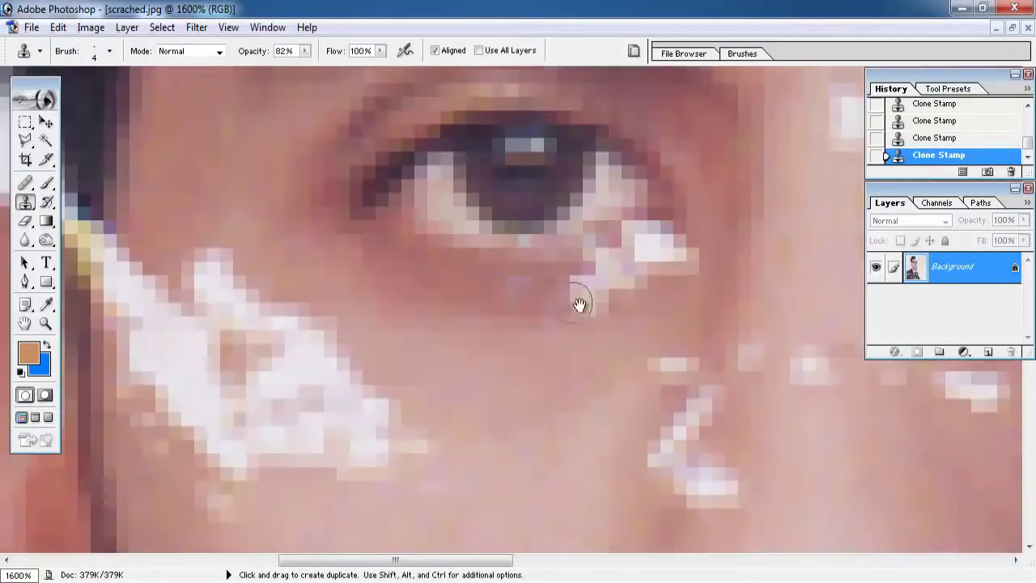
drag(604, 277, 556, 241)
key(ctrl+0)
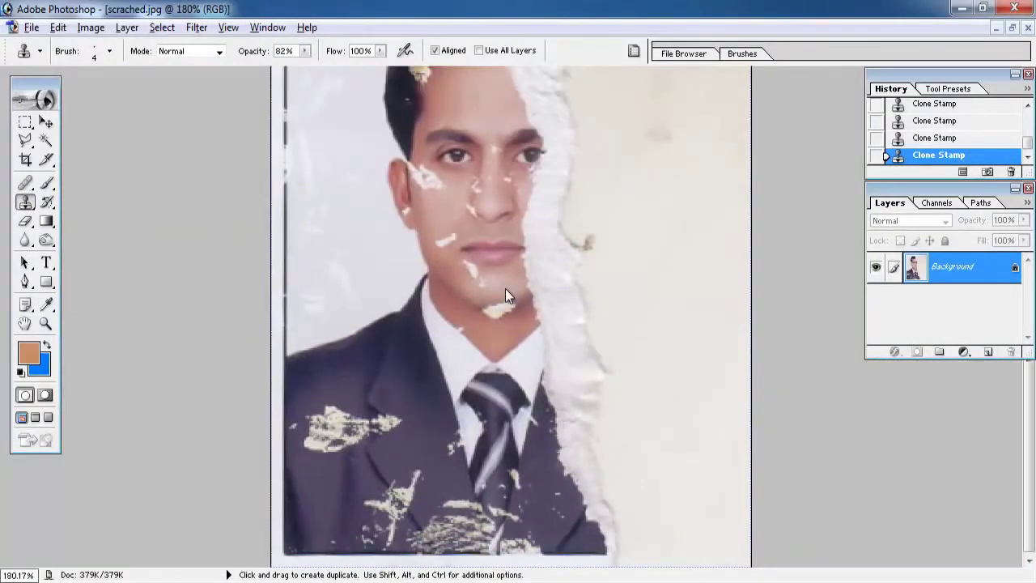
Zoom in on the hair beside the ear and clone over its scratch.
drag(356, 146, 465, 215)
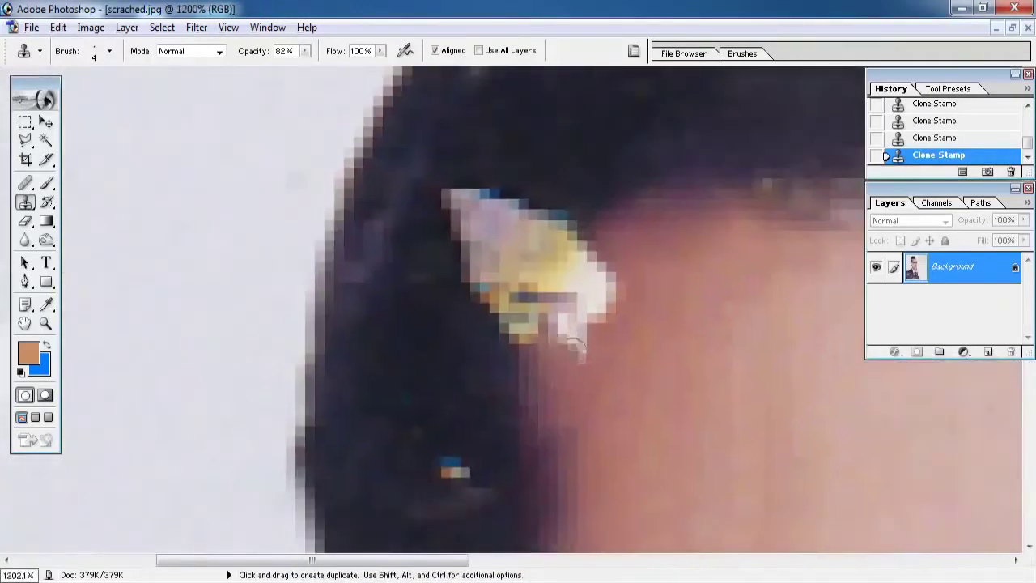
drag(531, 335, 513, 322)
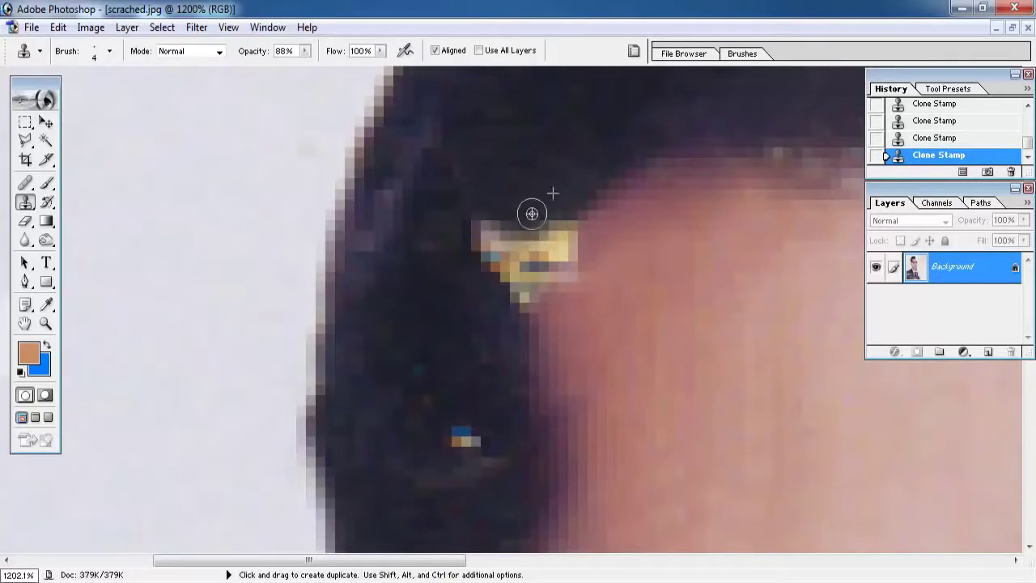
key(ctrl+plus)
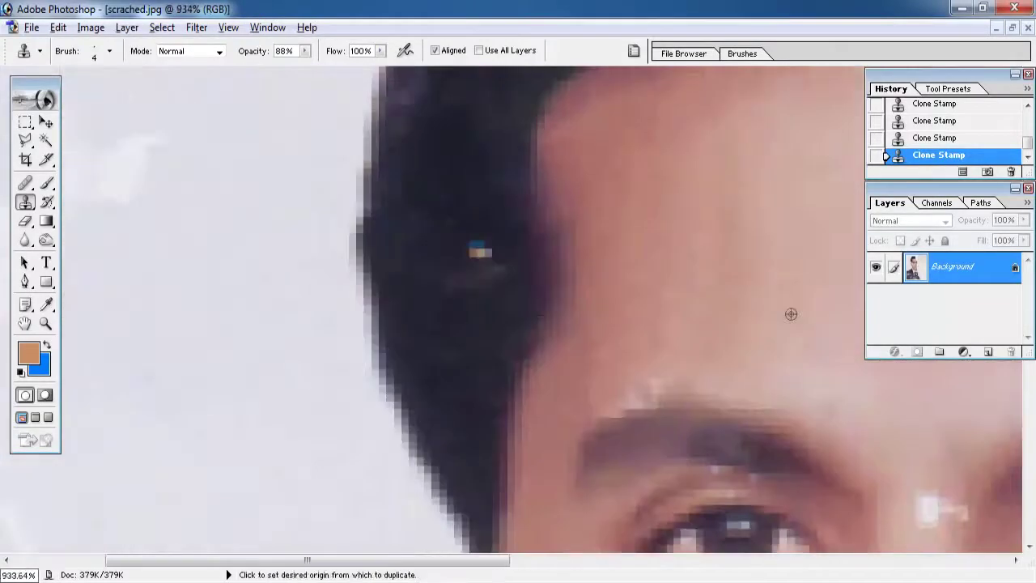
scroll(526, 250, down, 4)
scroll(572, 311, down, 1)
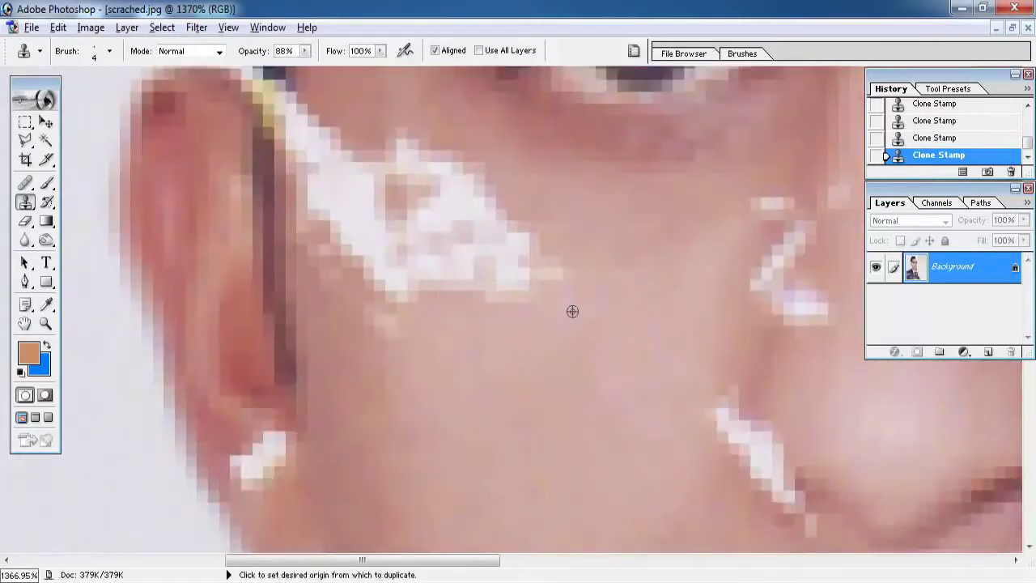
mouse_move(356, 187)
mouse_down()
mouse_move(551, 280)
mouse_move(588, 310)
mouse_up()
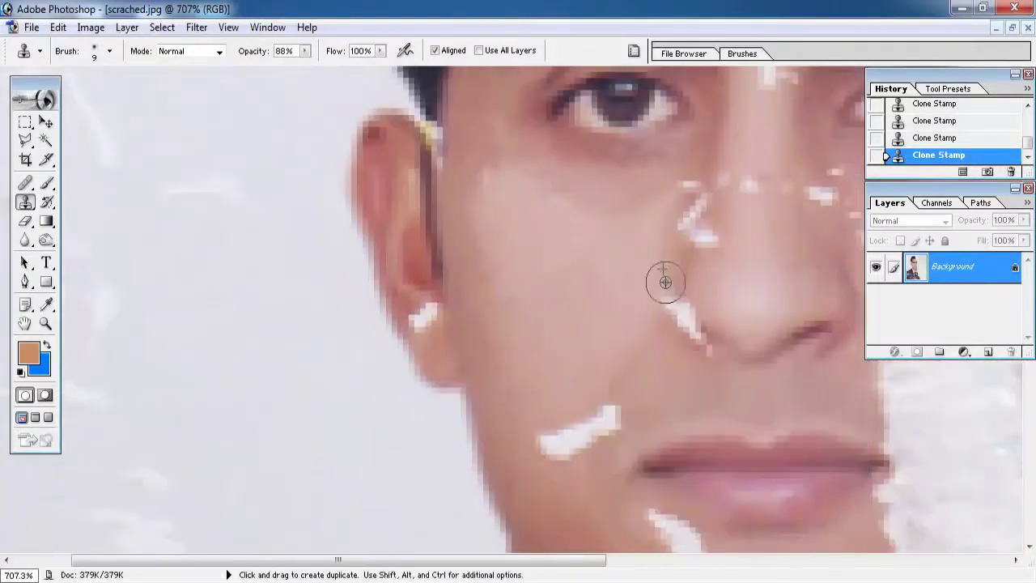
scroll(665, 281, up, 2)
Clone the cheek and nose scratches with a 4 px brush, then start lassoing part of the nose.
right_click(578, 216)
text(4)
key(Return)
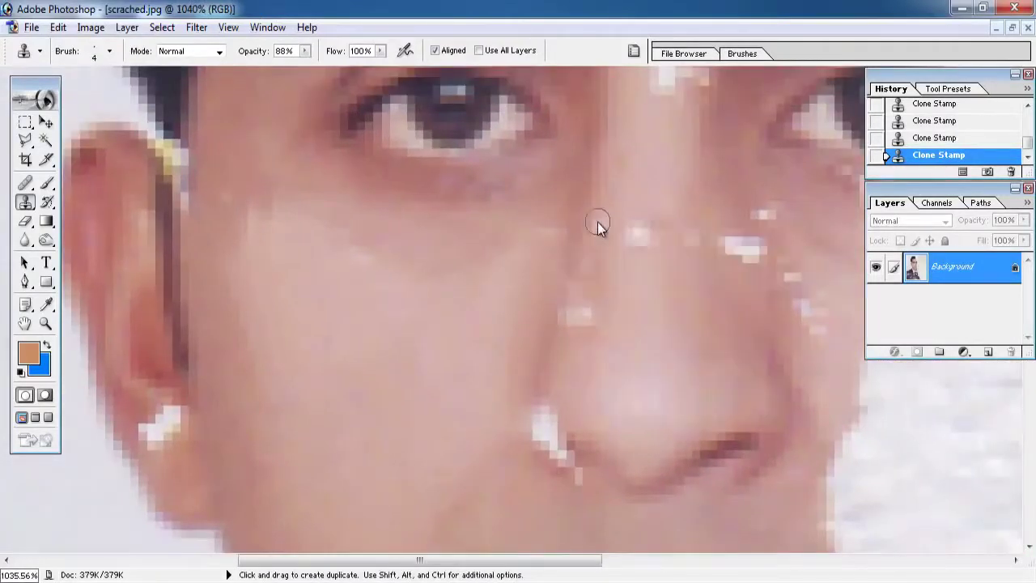
scroll(539, 284, down, 1)
scroll(571, 380, up, 1)
scroll(570, 380, up, 1)
scroll(428, 297, up, 1)
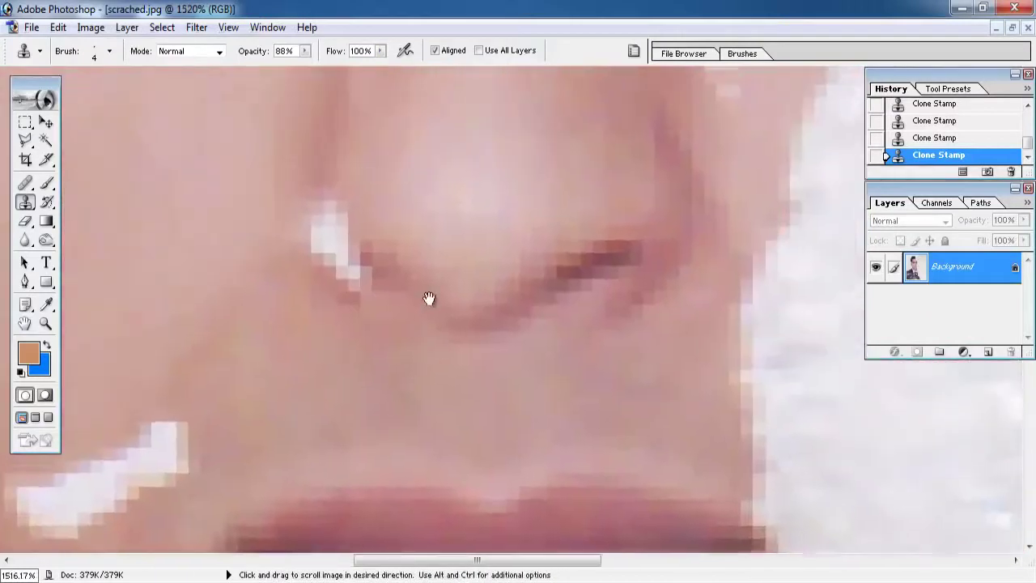
key(l)
drag(644, 131, 706, 147)
Copy the clean nostril to a new layer, flip it horizontally, set 72% opacity, and place it over the scratch.
right_click(662, 184)
click(717, 238)
key(ctrl+t)
right_click(624, 270)
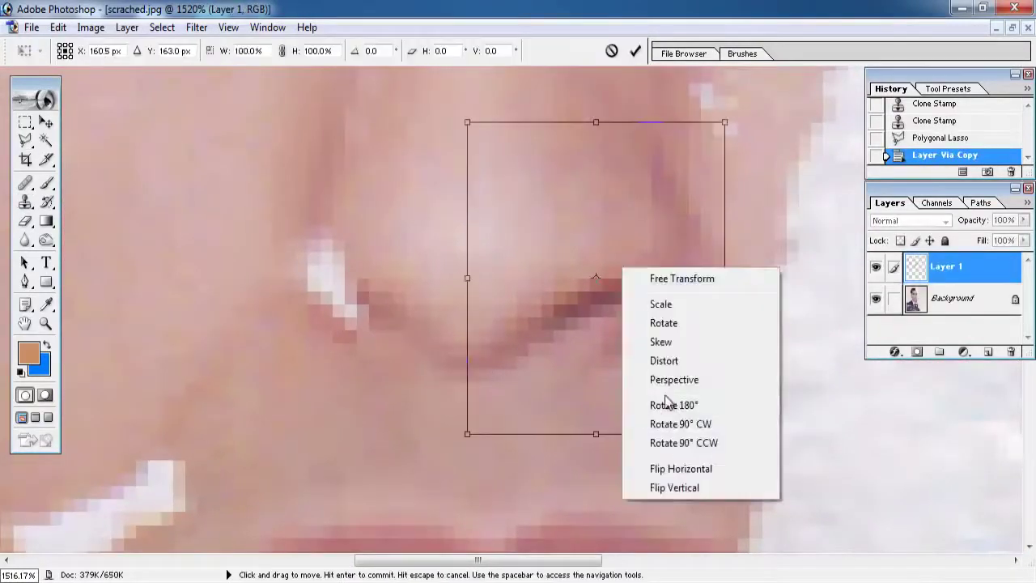
click(652, 467)
key(Return)
key(7)
key(2)
key(v)
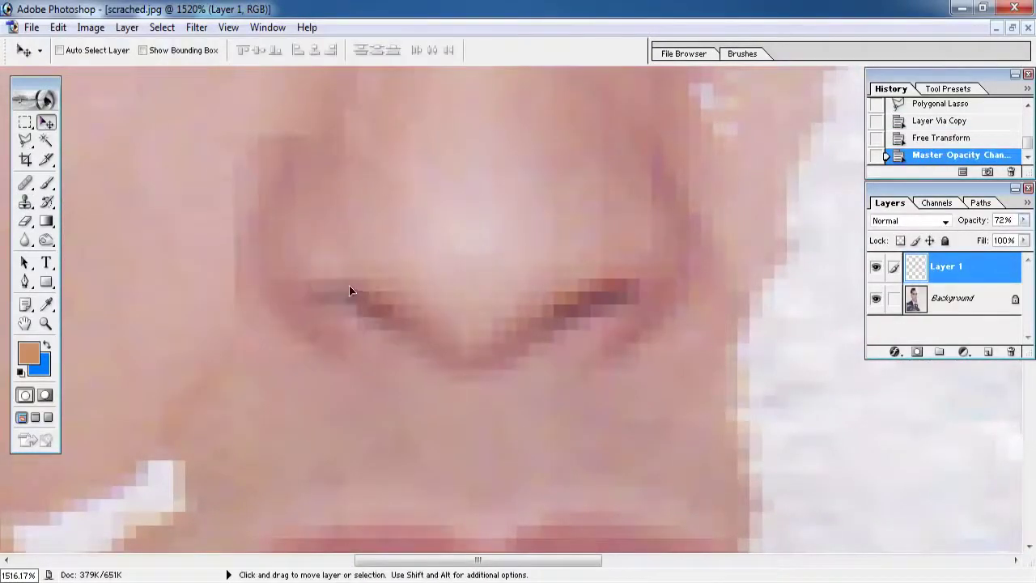
drag(349, 285, 446, 389)
key(ctrl+0)
Soften the patch edges with a soft 60% eraser and merge it into the background.
key(e)
right_click(468, 398)
click(94, 50)
double_click(76, 219)
drag(305, 50, 280, 70)
key(ctrl+plus)
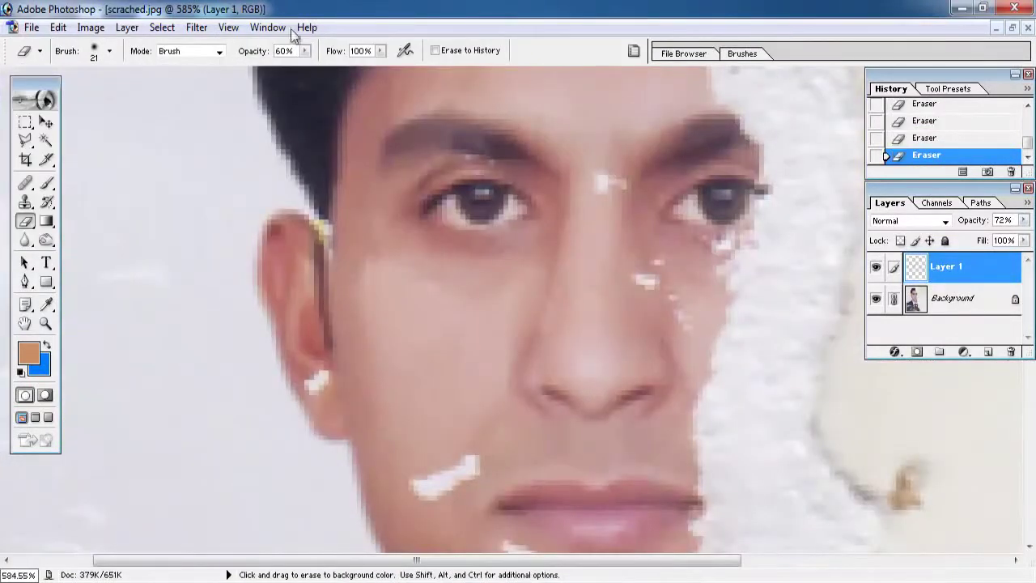
click(126, 27)
click(167, 524)
key(ctrl+plus)
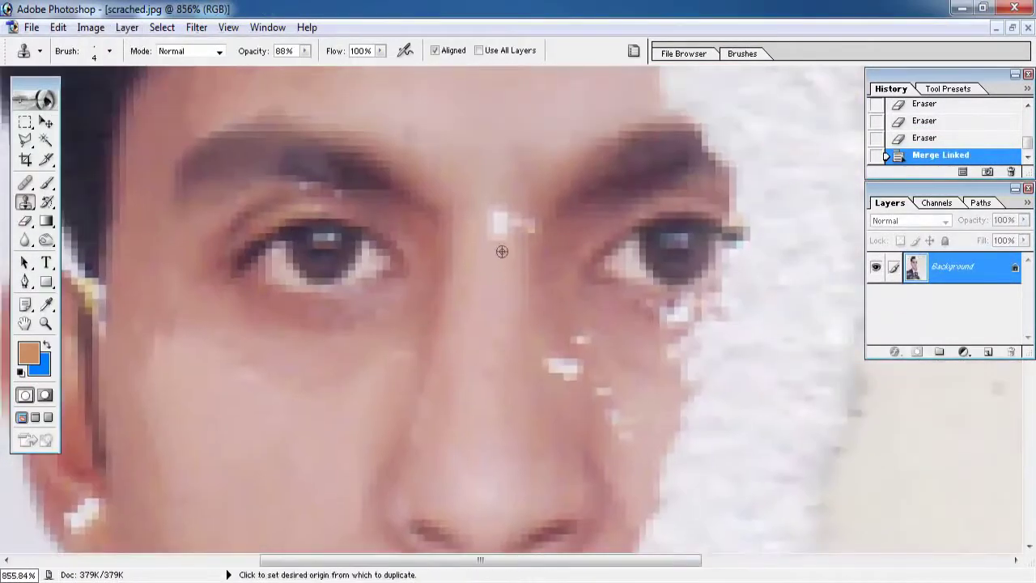
Clone along the hair edge by the ear with a 5 px brush.
scroll(499, 212, down, 3)
scroll(511, 280, down, 5)
scroll(454, 171, down, 3)
right_click(384, 128)
ctrl+click(502, 302)
scroll(416, 213, down, 3)
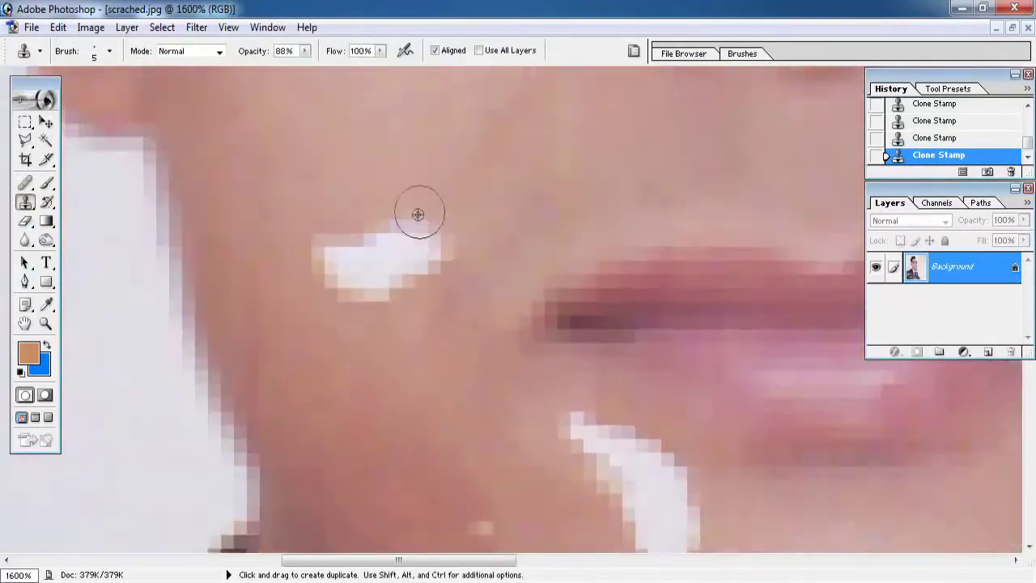
scroll(382, 210, right, 3)
scroll(387, 227, down, 3)
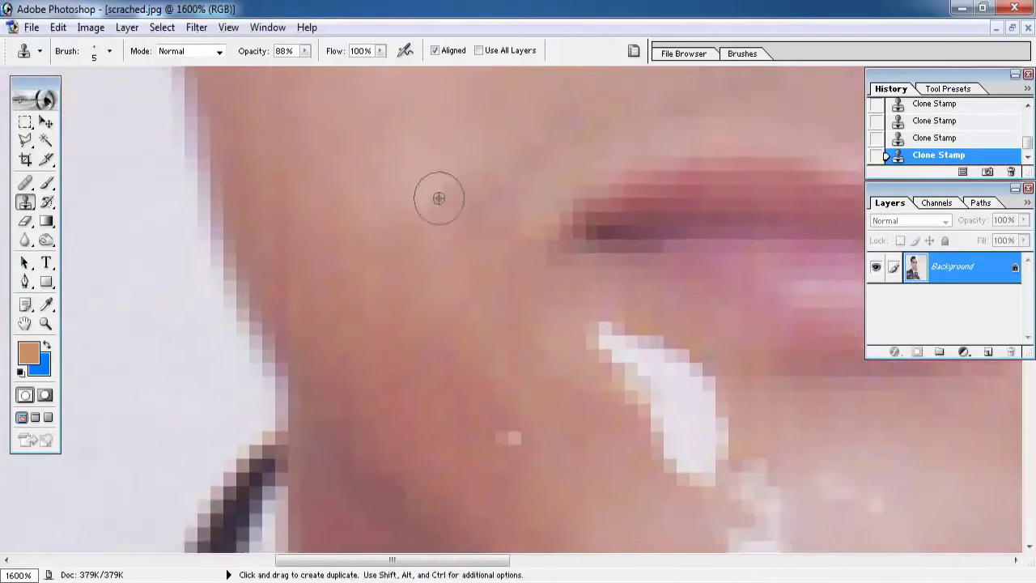
scroll(478, 308, down, 3)
scroll(500, 284, right, 3)
scroll(474, 292, left, 3)
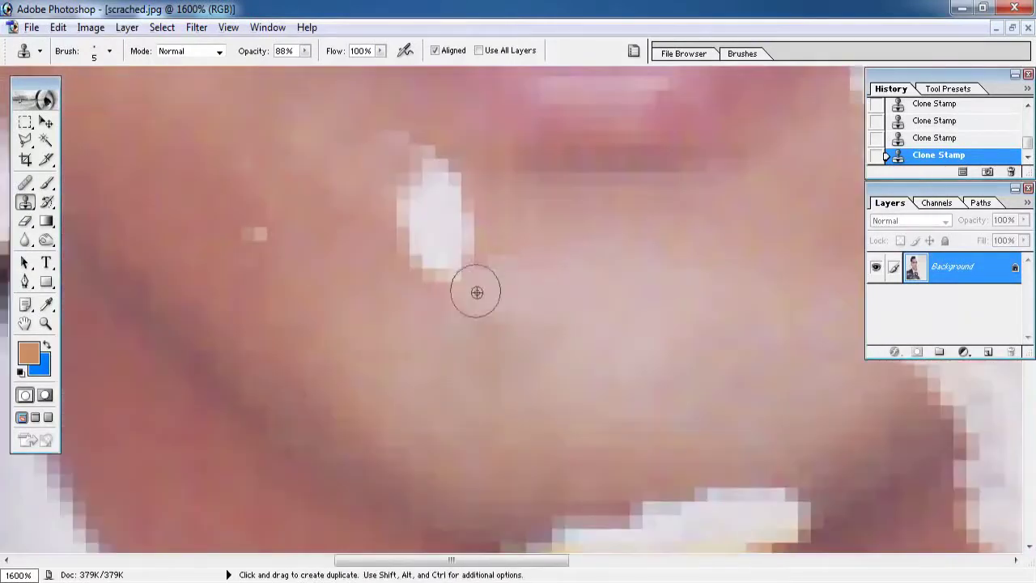
scroll(494, 280, up, 2)
scroll(509, 270, down, 2)
scroll(481, 365, down, 3)
Try a 16 px brush, undo the stroke, then clone beside the ear with a smaller brush at lower opacity.
right_click(417, 384)
drag(445, 418, 470, 419)
key(Return)
scroll(405, 275, down, 2)
scroll(393, 190, down, 1)
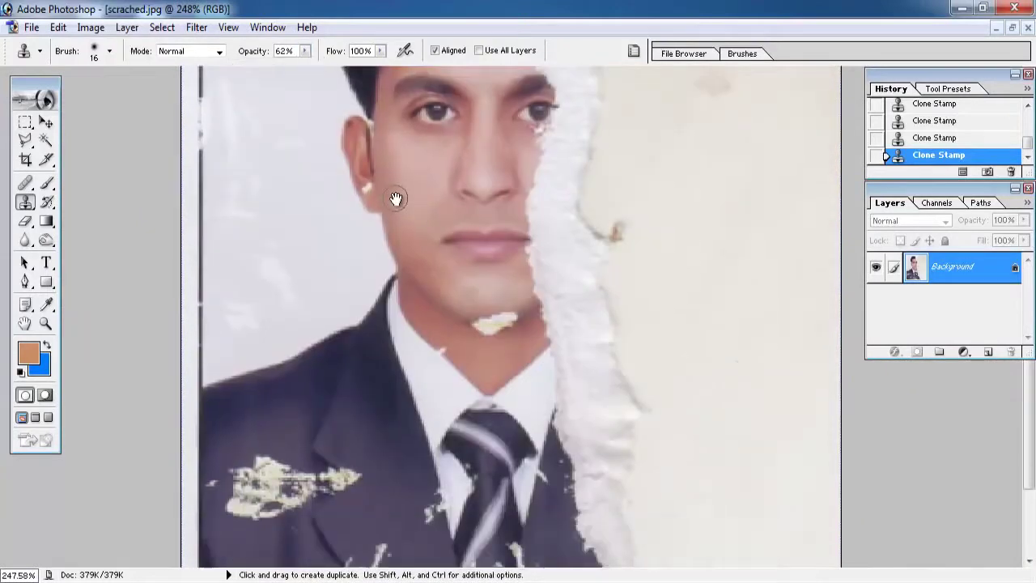
scroll(409, 218, up, 2)
scroll(404, 242, up, 1)
scroll(421, 235, down, 1)
key(ctrl+z)
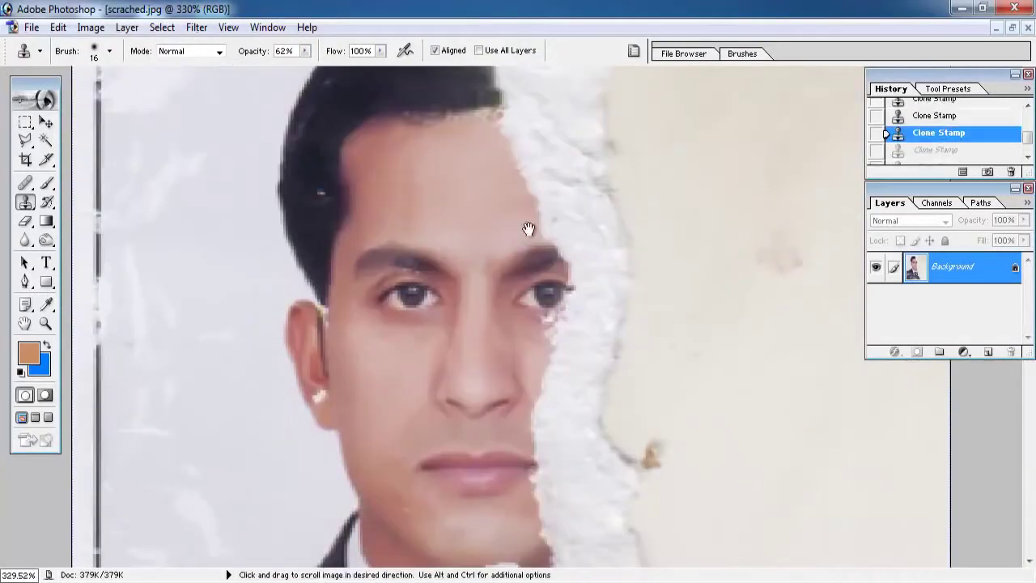
scroll(530, 227, up, 3)
right_click(542, 227)
key(Return)
drag(304, 50, 326, 67)
click(420, 292)
Clone away the white scratch under the chin.
scroll(429, 279, up, 1)
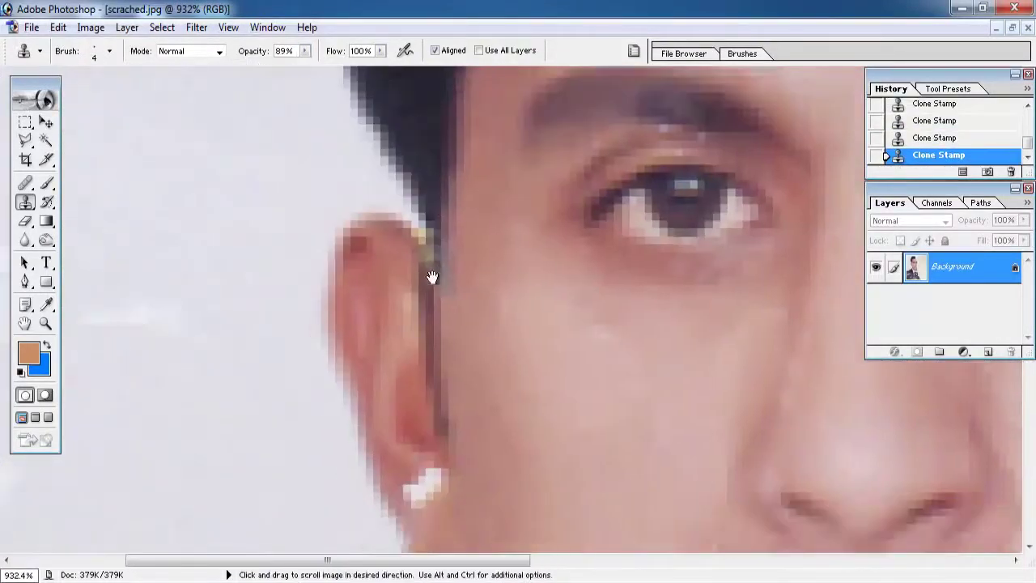
scroll(429, 280, up, 1)
scroll(486, 309, up, 1)
drag(485, 309, 559, 331)
scroll(534, 243, down, 1)
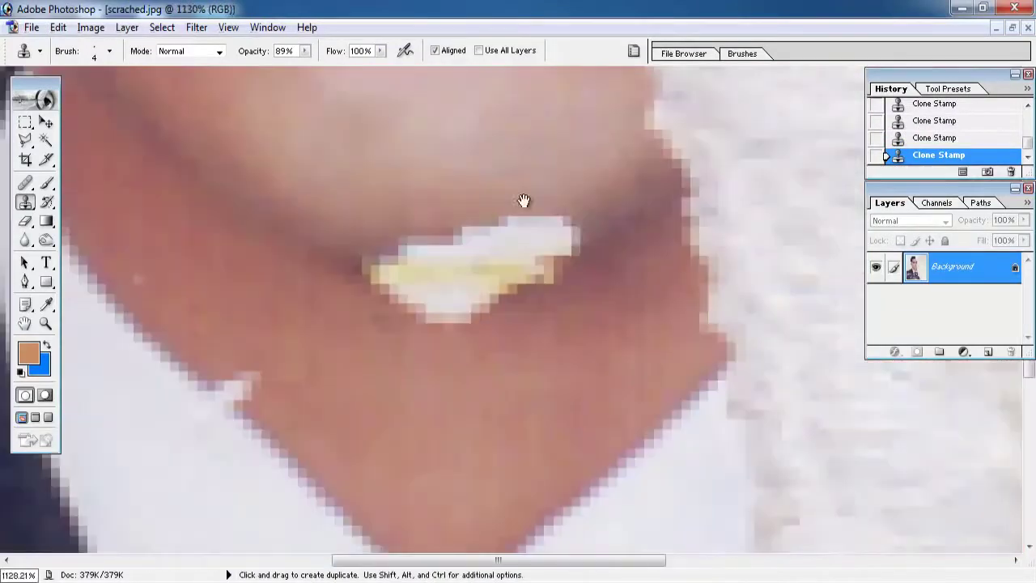
mouse_move(505, 243)
mouse_down()
mouse_move(550, 239)
mouse_move(560, 190)
mouse_up()
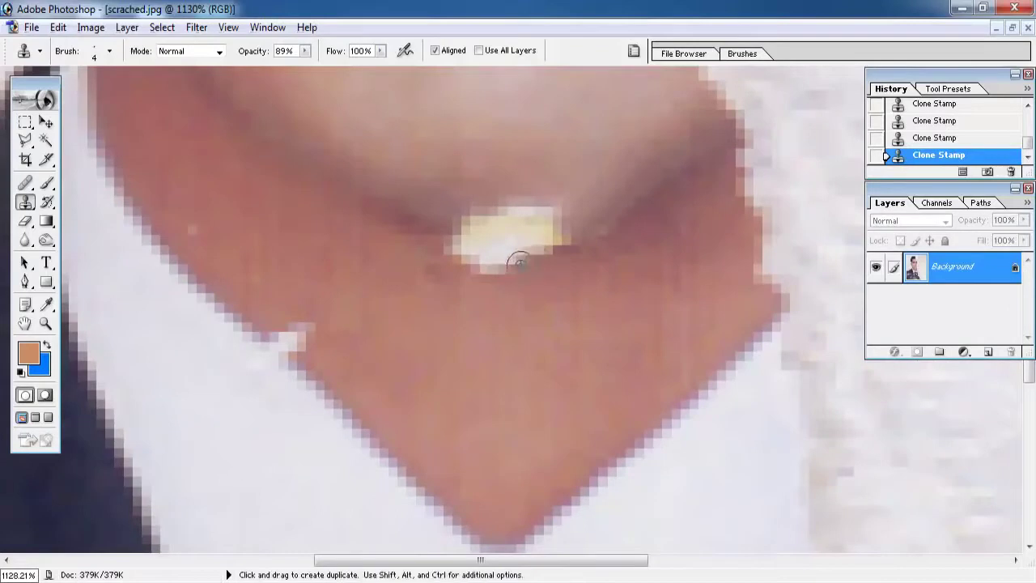
scroll(466, 252, up, 2)
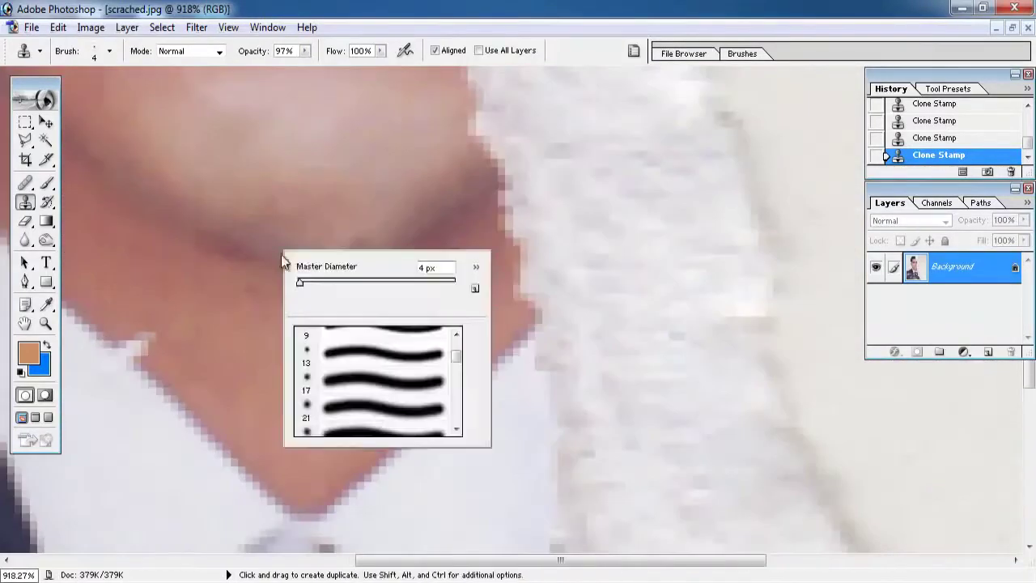
Zoom in on the chin and clone the remaining mark with a 3 px brush.
click(46, 323)
click(536, 365)
right_click(537, 365)
key(Escape)
key(s)
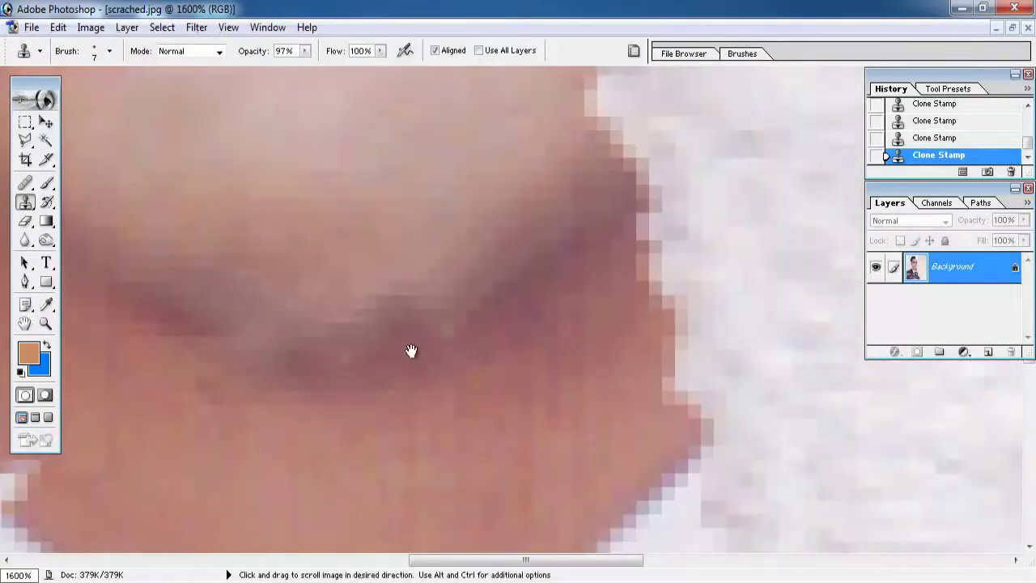
right_click(409, 388)
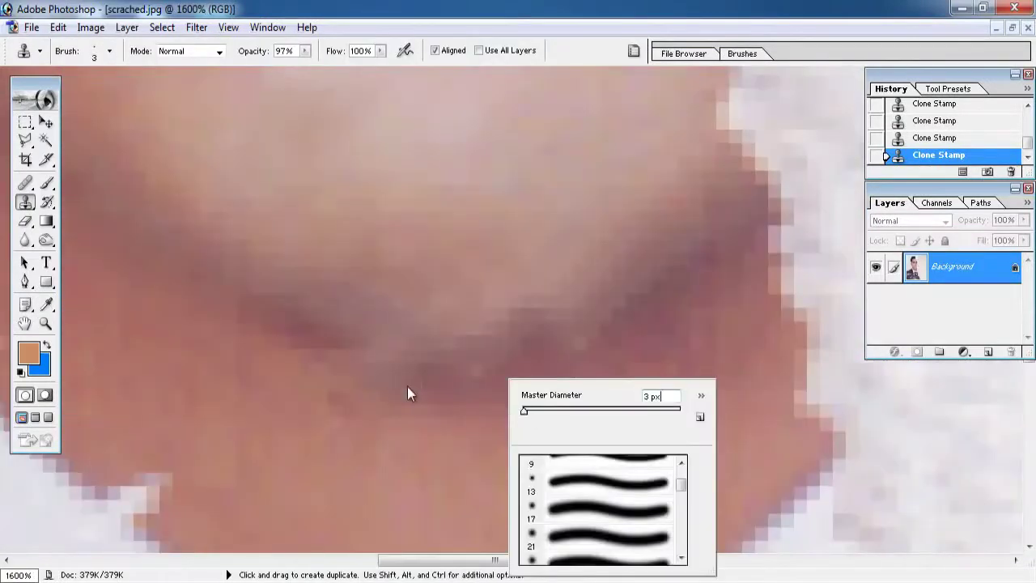
text(3)
key(Return)
key(ctrl+0)
Switch to an 8 px brush and touch up along the hair edge.
right_click(514, 351)
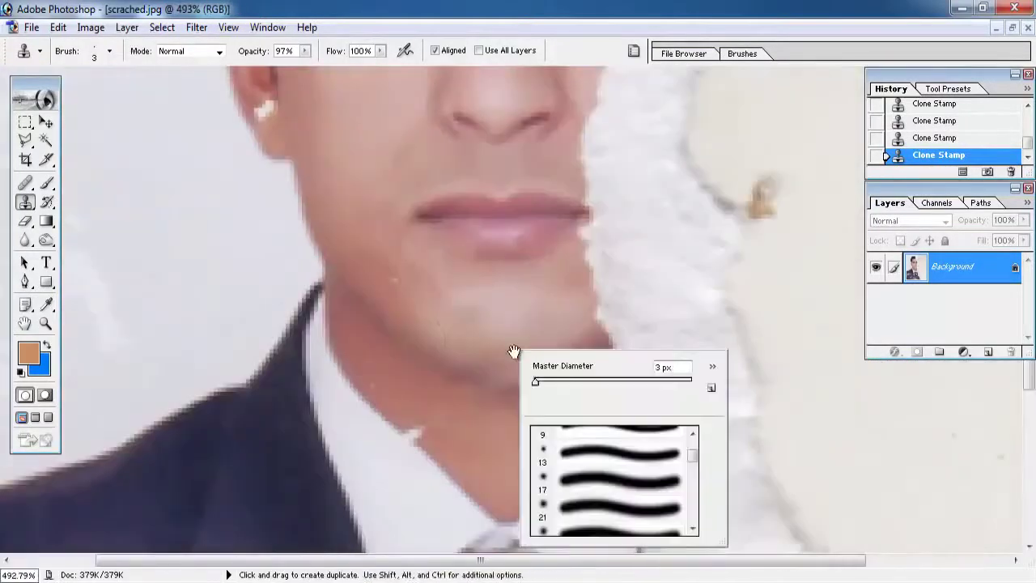
text(8)
key(Return)
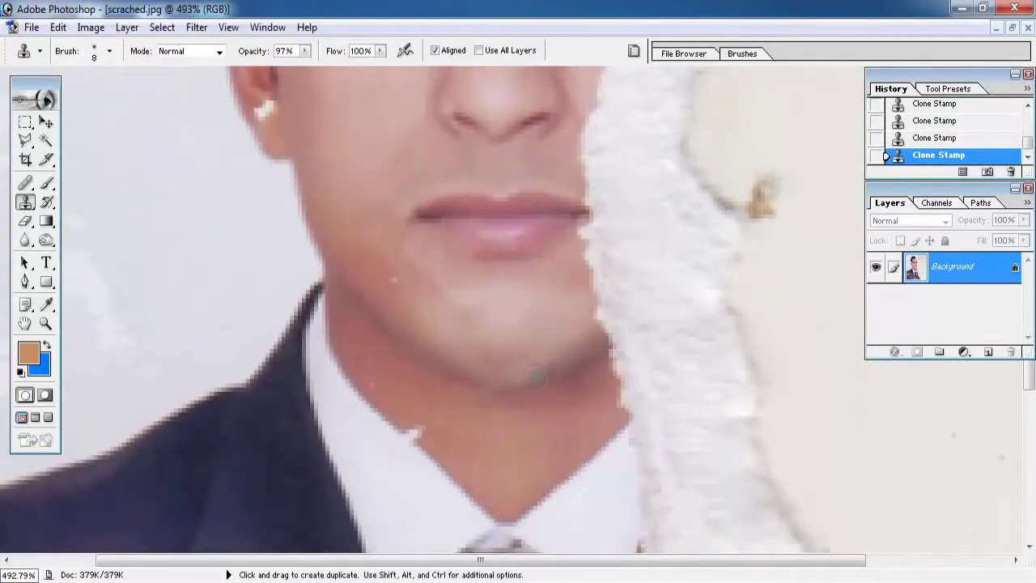
key(ctrl+minus)
scroll(517, 316, down, 5)
key(ctrl+alt+0)
drag(567, 202, 673, 417)
key(alt+space)
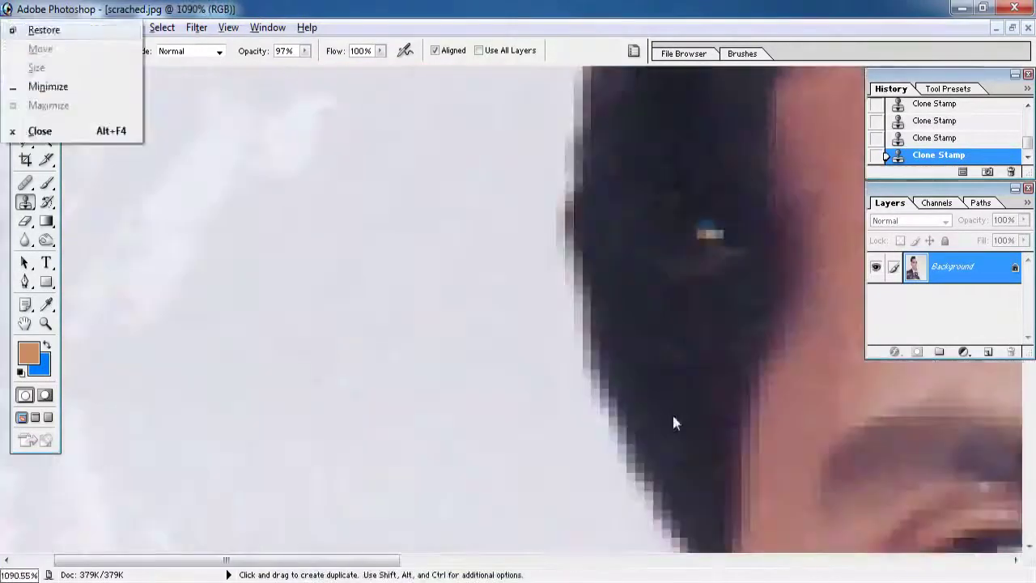
key(Escape)
right_click(510, 359)
key(Return)
Zoom out and scroll through the tie and suit to review the retouching.
key(ctrl+minus)
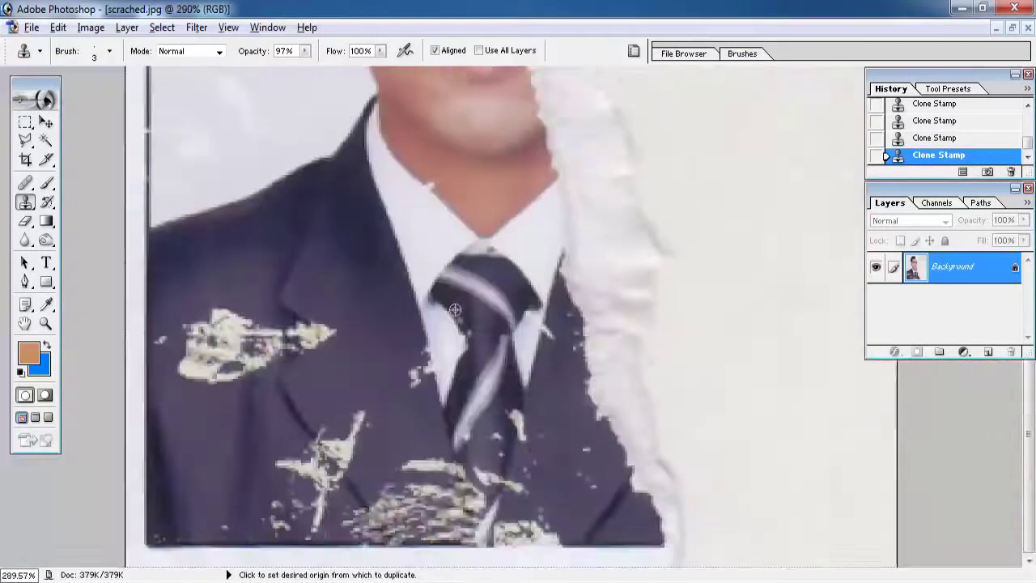
scroll(455, 309, up, 2)
scroll(588, 180, down, 2)
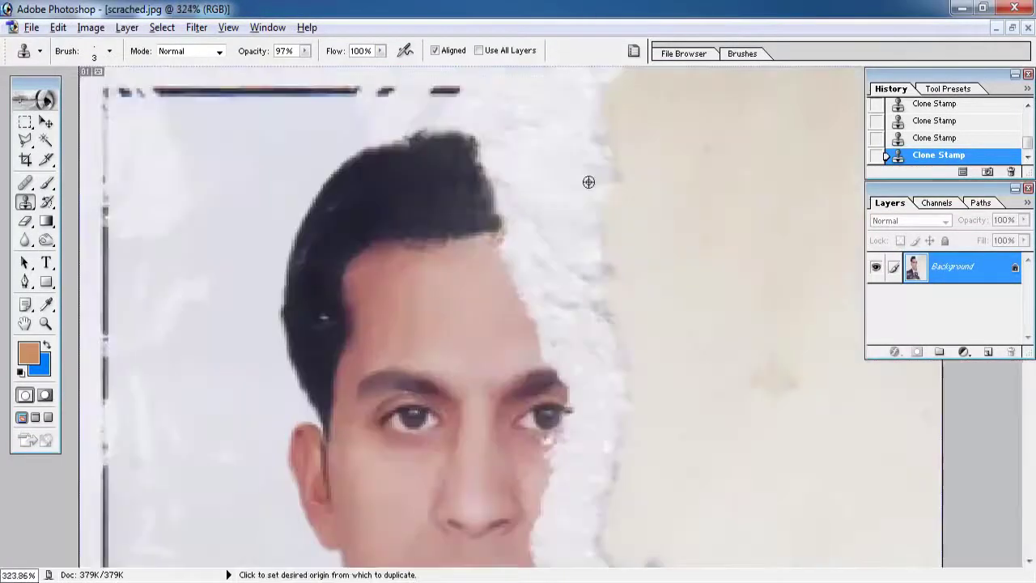
scroll(587, 180, up, 4)
scroll(428, 347, down, 1)
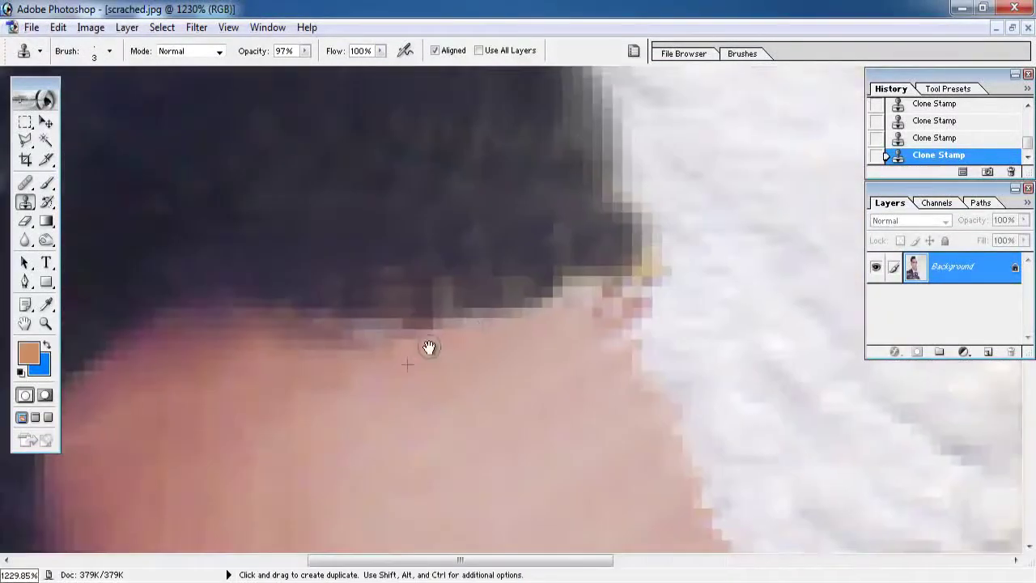
scroll(419, 331, down, 3)
scroll(418, 331, down, 1)
Trace a Polygonal Lasso outline around the backdrop from the hair to the shoulder and delete it.
click(612, 150)
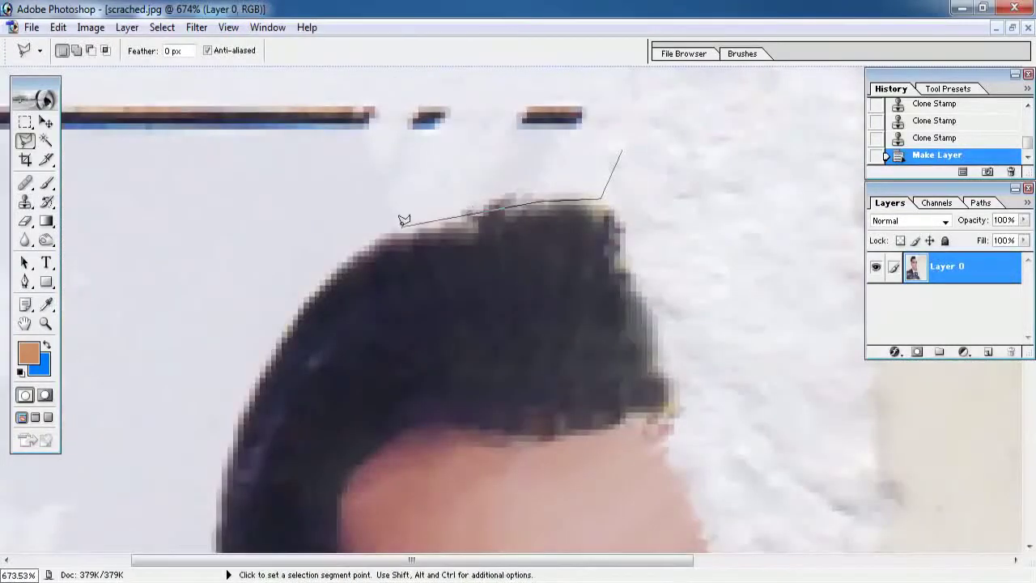
scroll(300, 273, down, 3)
scroll(404, 243, down, 2)
click(416, 356)
drag(357, 403, 388, 282)
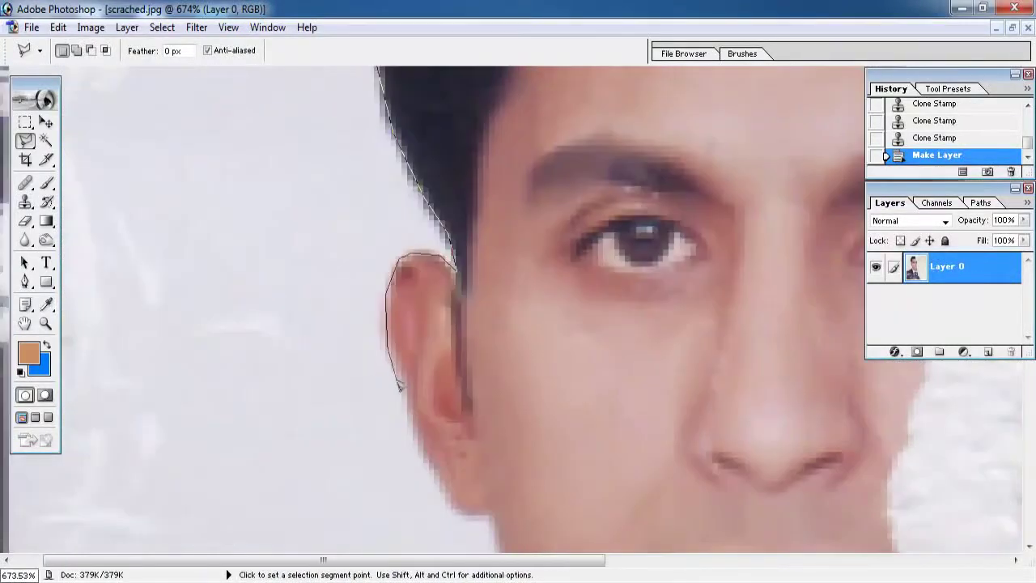
drag(490, 512, 526, 219)
drag(467, 515, 284, 330)
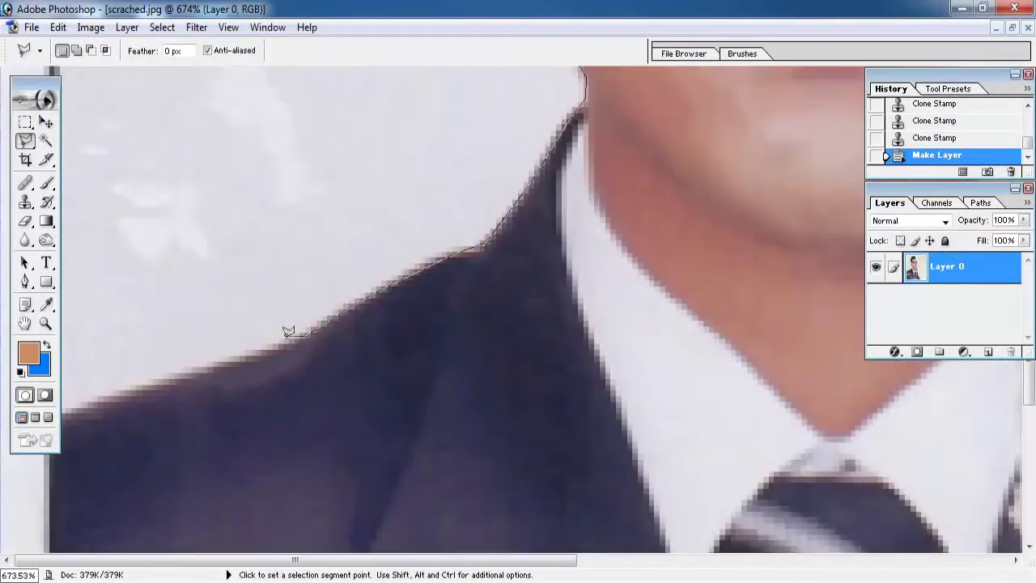
key(Return)
key(ctrl+0)
key(Delete)
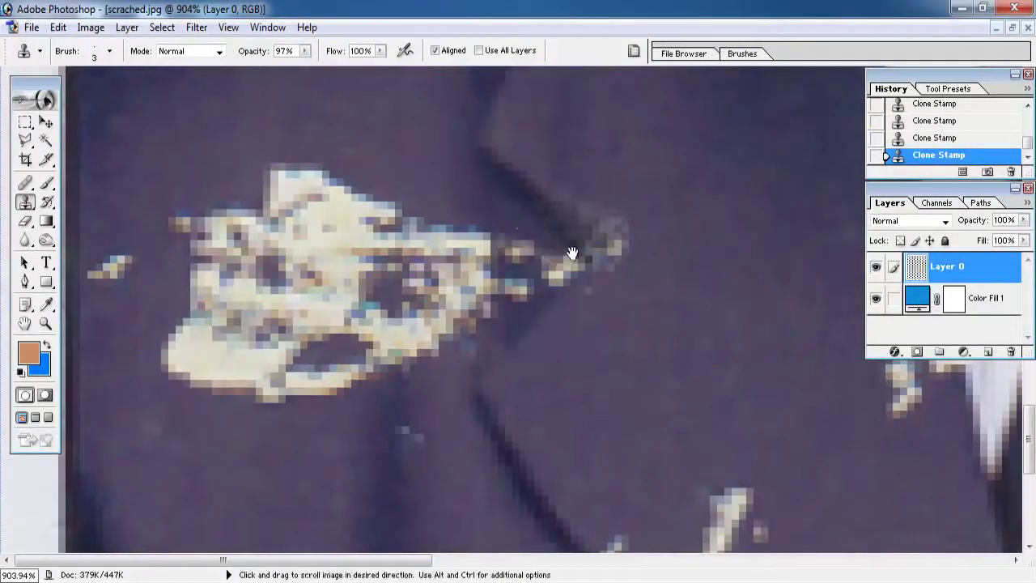
Move to the suit spot's edge and set the Clone Stamp brush to 22 px.
scroll(571, 252, up, 2)
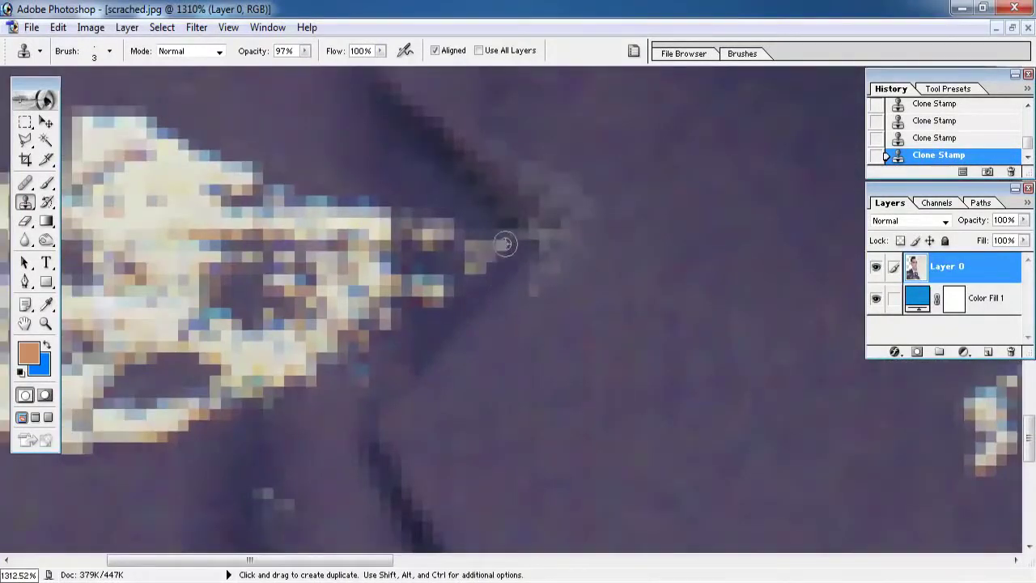
scroll(504, 243, up, 1)
scroll(566, 190, up, 1)
scroll(588, 278, up, 1)
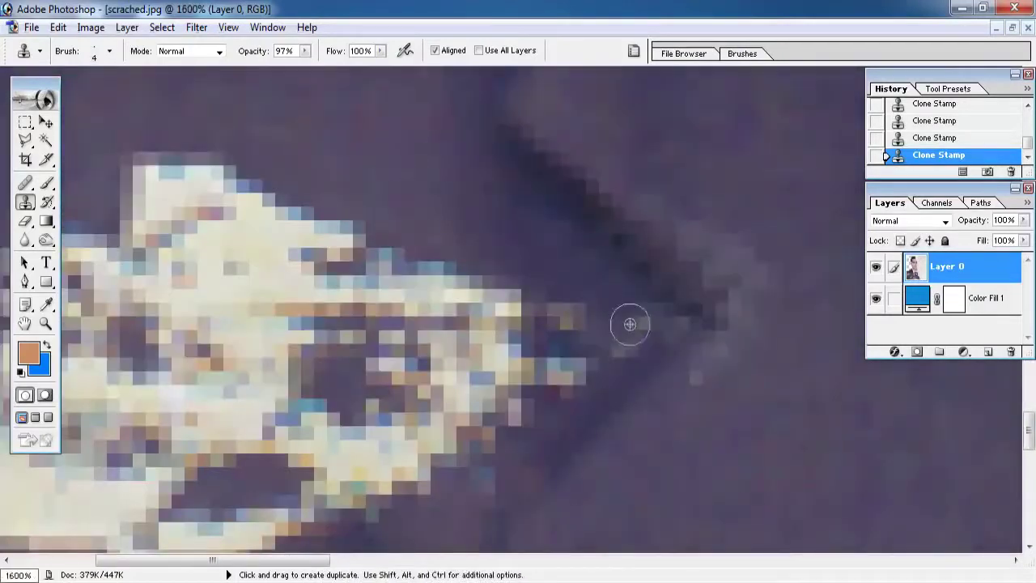
drag(629, 324, 677, 275)
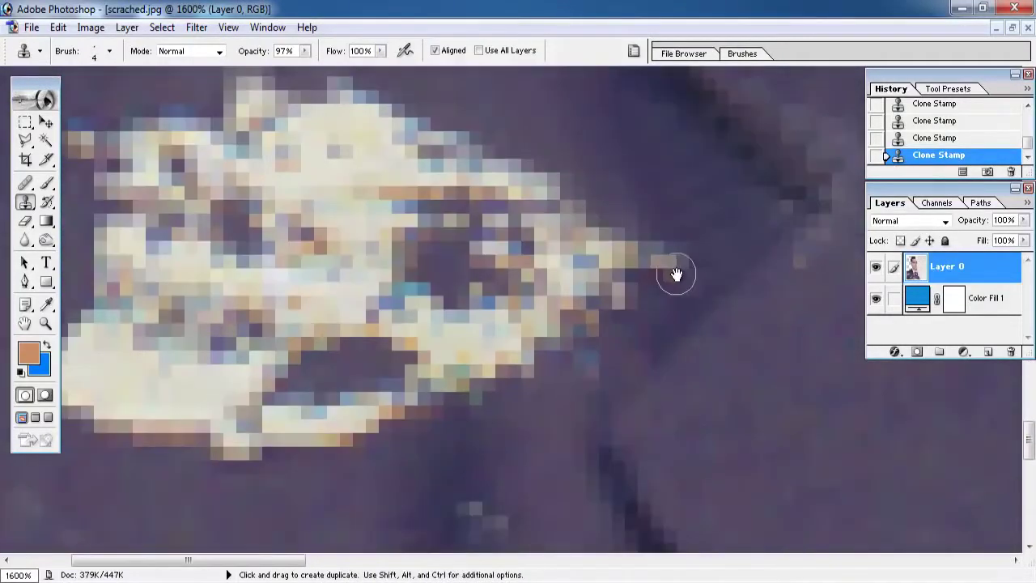
scroll(677, 268, down, 2)
scroll(704, 259, down, 2)
scroll(736, 250, down, 2)
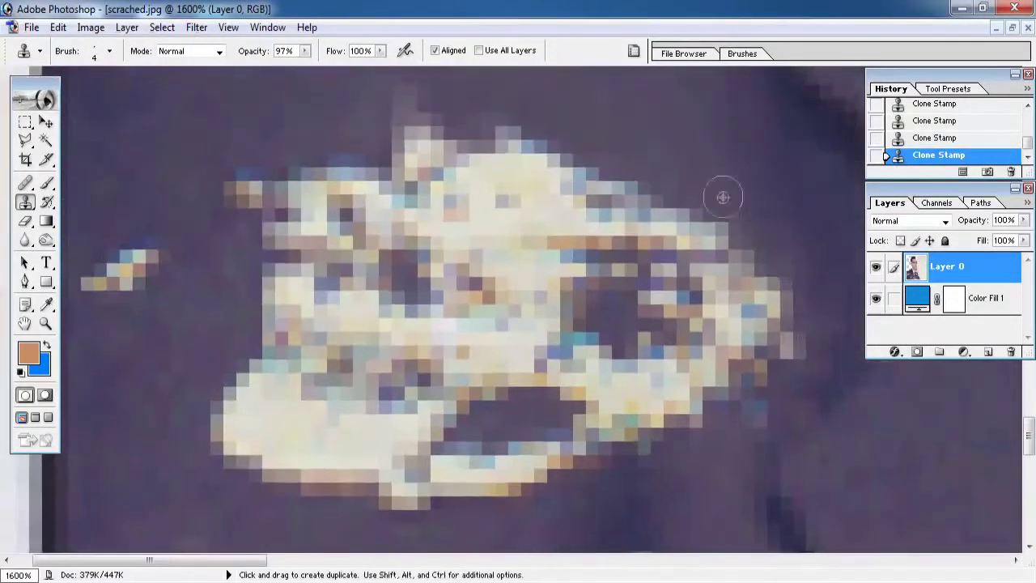
scroll(722, 194, down, 2)
scroll(665, 219, down, 2)
right_click(194, 380)
key(Return)
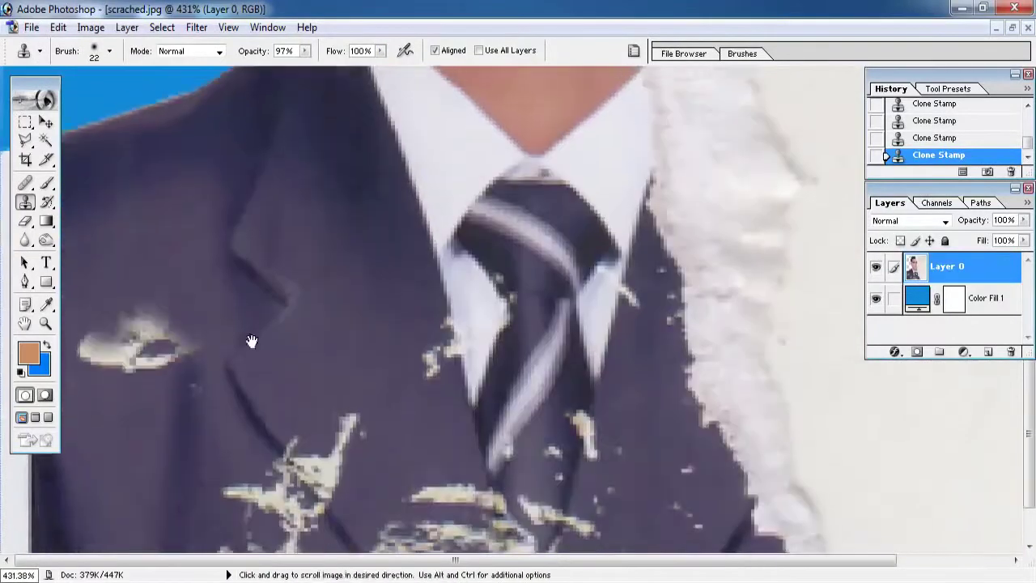
Shrink the clone brush to 6 px for another scratched area of the jacket.
scroll(296, 515, up, 2)
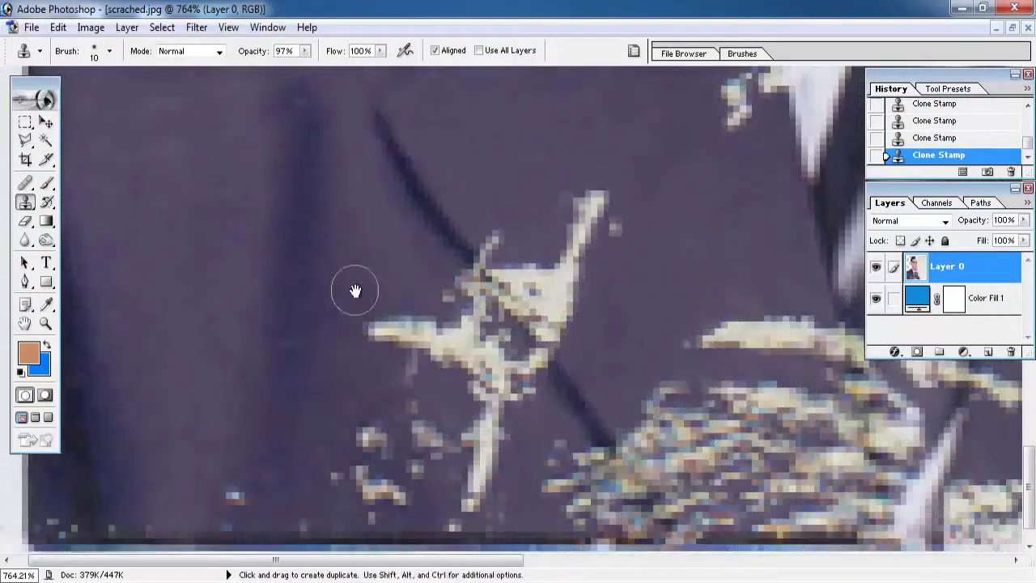
drag(351, 289, 426, 314)
drag(252, 437, 266, 438)
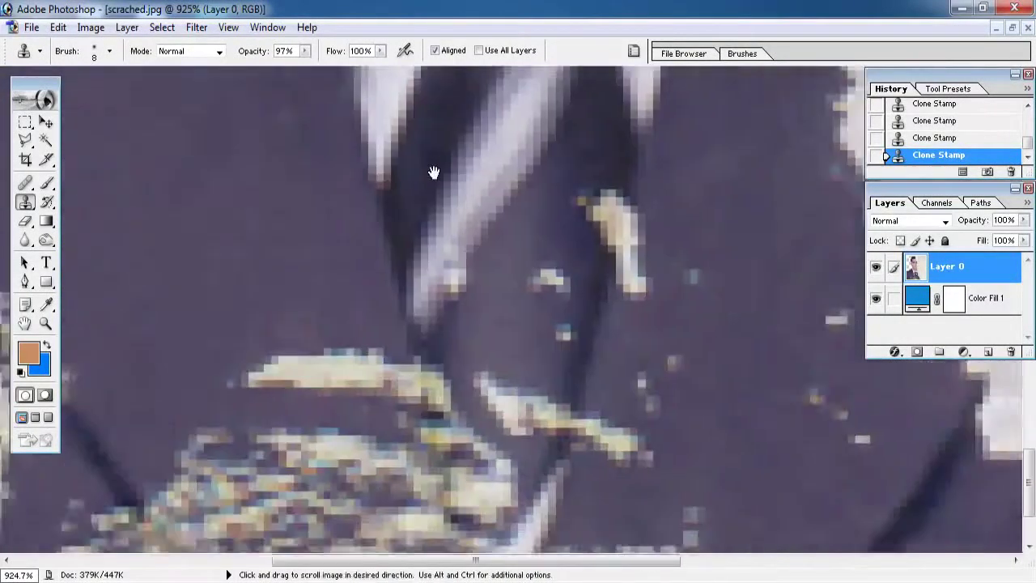
right_click(493, 169)
text(6)
key(Return)
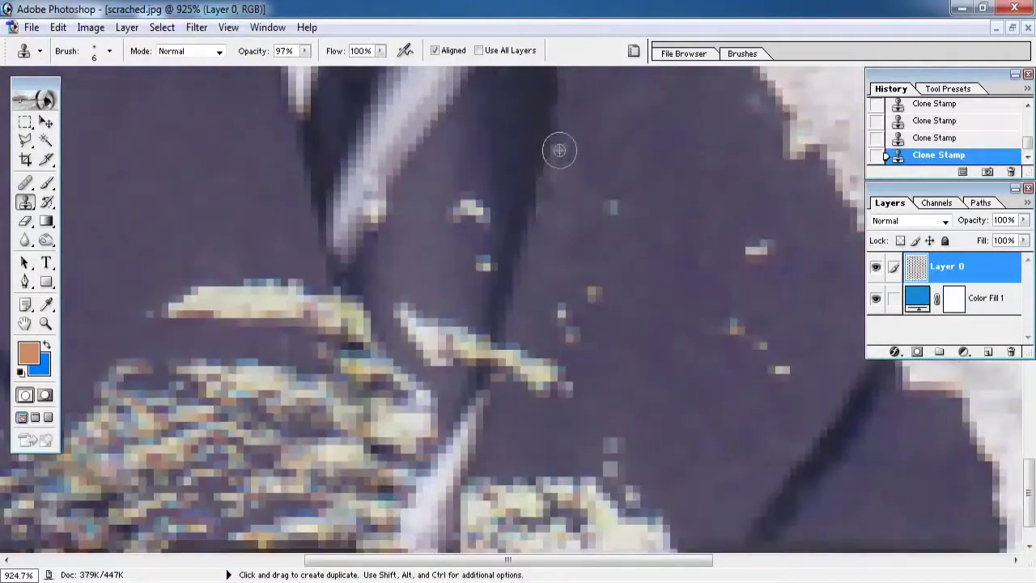
Set the clone brush to 12 px and clone over the scratch beside the tie.
mouse_move(519, 272)
mouse_down()
mouse_move(503, 264)
mouse_move(609, 269)
mouse_up()
drag(512, 421, 696, 389)
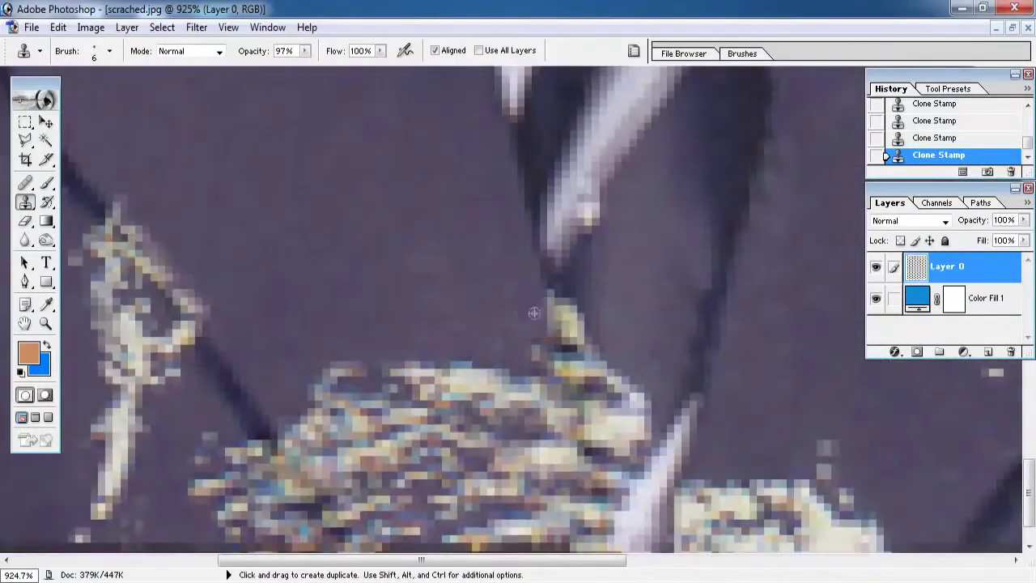
drag(348, 340, 398, 300)
right_click(419, 239)
text(12)
key(Return)
mouse_move(486, 278)
mouse_down()
mouse_move(381, 411)
mouse_move(462, 284)
mouse_move(420, 307)
mouse_up()
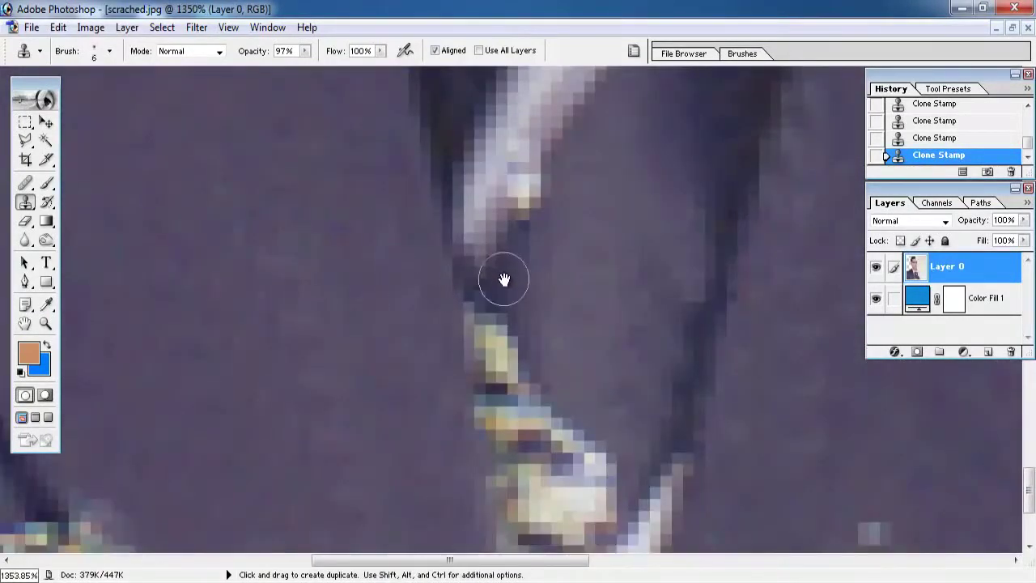
drag(513, 369, 651, 233)
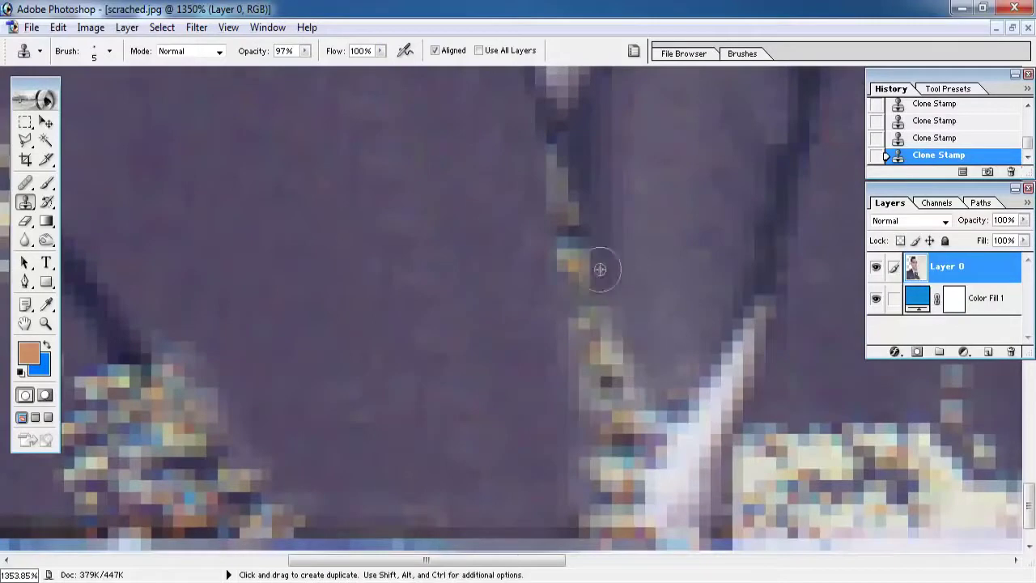
scroll(600, 268, up, 3)
Clone away the lower lapel scratch and the colorful speck at the jacket's bottom edge.
scroll(498, 423, down, 5)
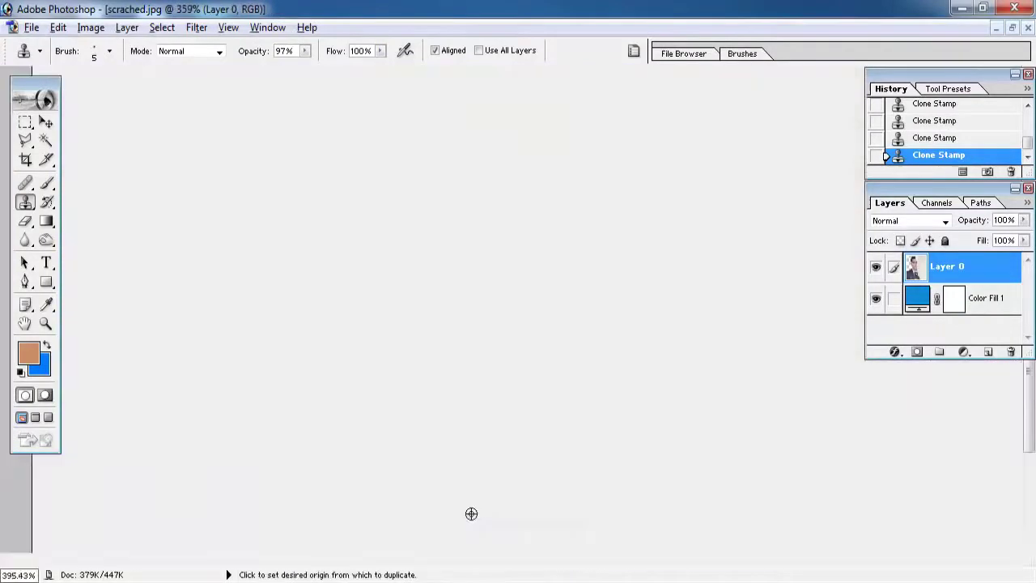
drag(508, 448, 508, 488)
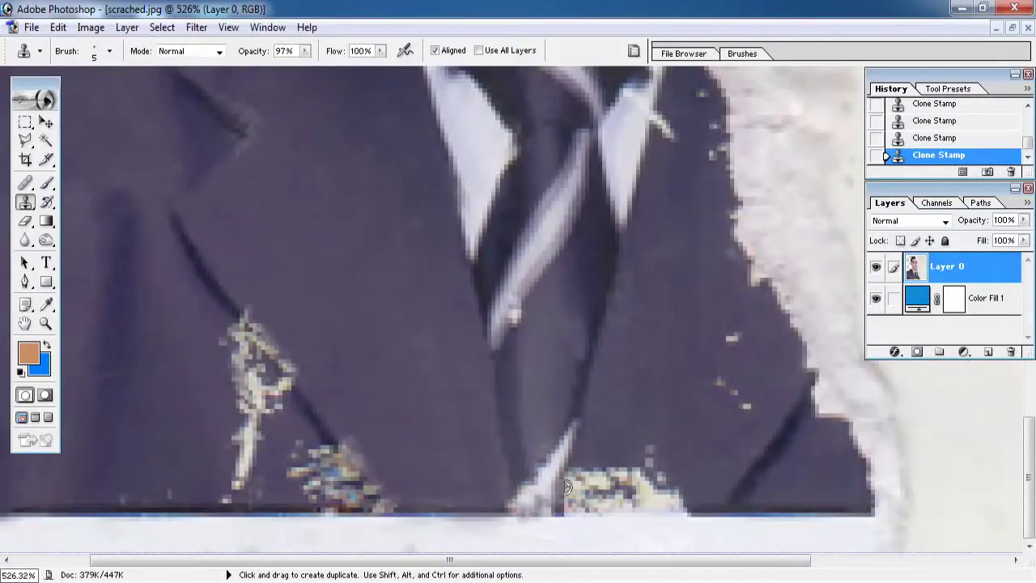
scroll(351, 354, left, 3)
scroll(351, 354, up, 1)
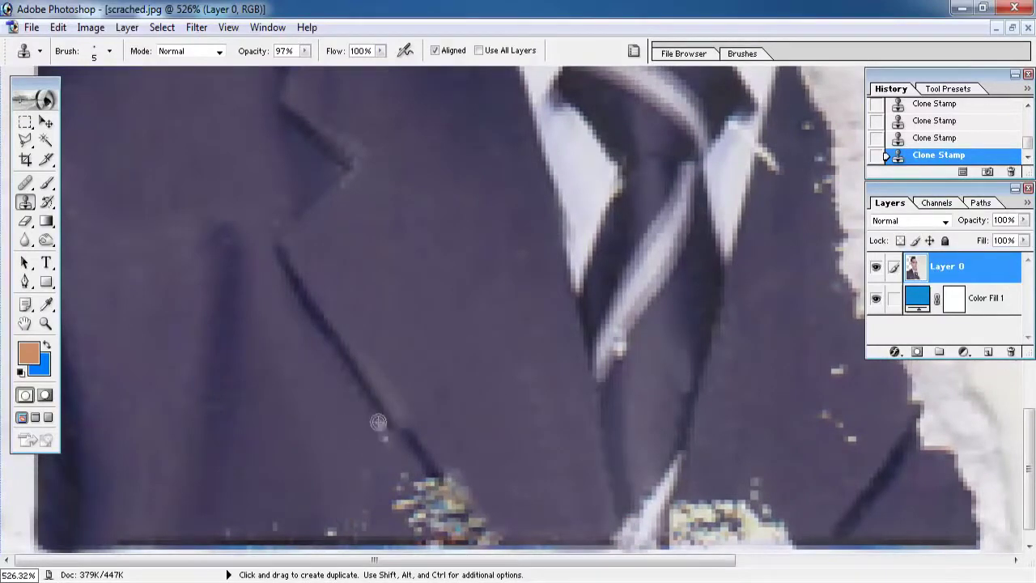
scroll(378, 422, up, 5)
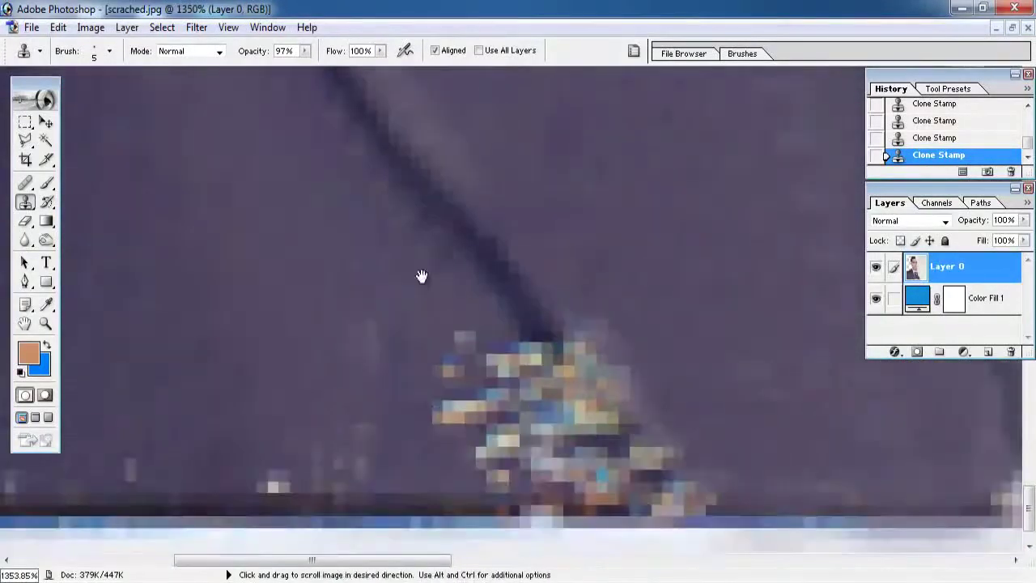
scroll(461, 284, down, 1)
scroll(420, 321, right, 1)
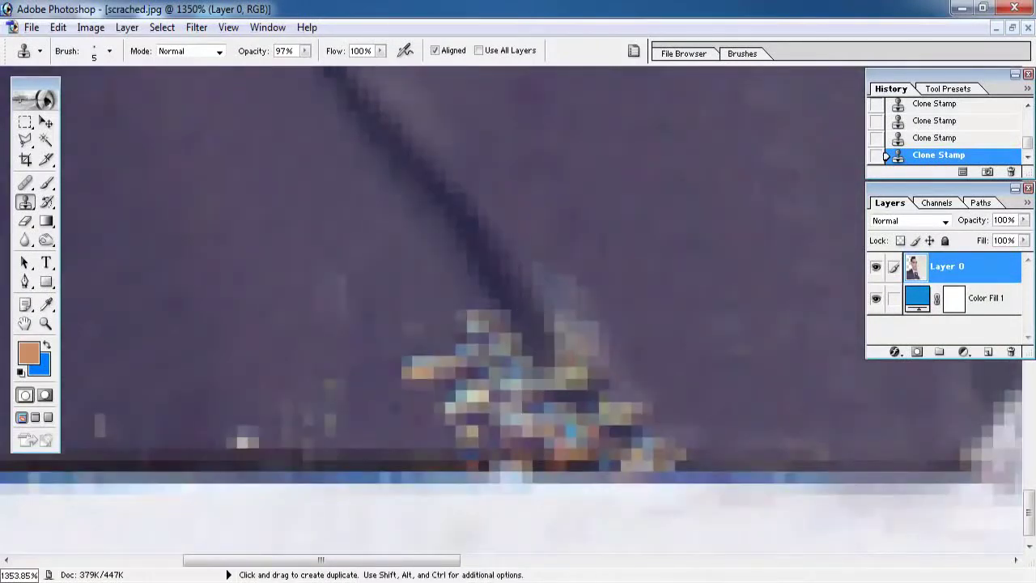
scroll(571, 416, left, 4)
scroll(435, 444, left, 4)
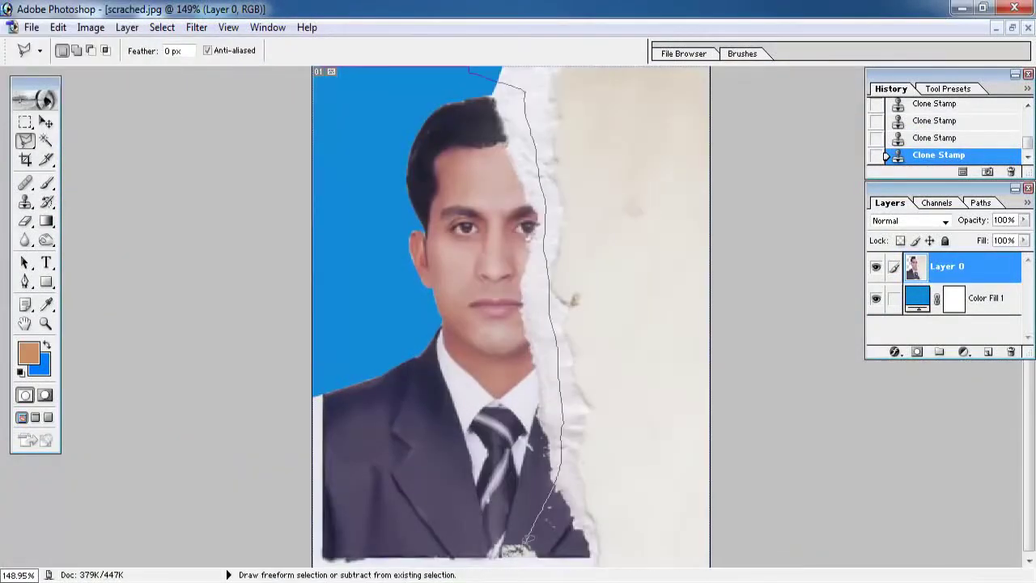
Copy the intact half to a new layer, flip it horizontally, and move it over the tear.
right_click(370, 119)
click(914, 383)
key(ctrl+t)
right_click(462, 237)
click(474, 432)
mouse_move(485, 323)
mouse_down()
mouse_move(588, 261)
mouse_move(502, 261)
mouse_up()
Align the mirrored half with the face at 43% opacity, then restore 100% opacity.
key(Return)
double_click(1003, 219)
text(43v)
drag(479, 210, 475, 213)
drag(1022, 219, 1033, 242)
Erase the mirrored seams on face, jacket and tie, then erase Layer 0's paper to reveal blue.
click(25, 220)
right_click(441, 212)
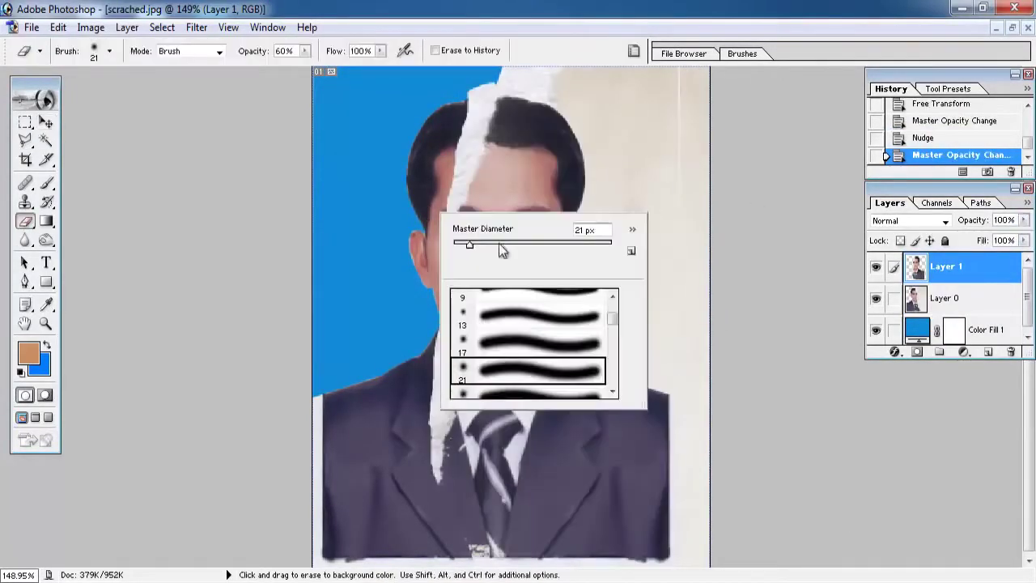
drag(477, 89, 518, 137)
click(931, 162)
key(ctrl+plus)
drag(432, 169, 440, 190)
scroll(439, 190, down, 3)
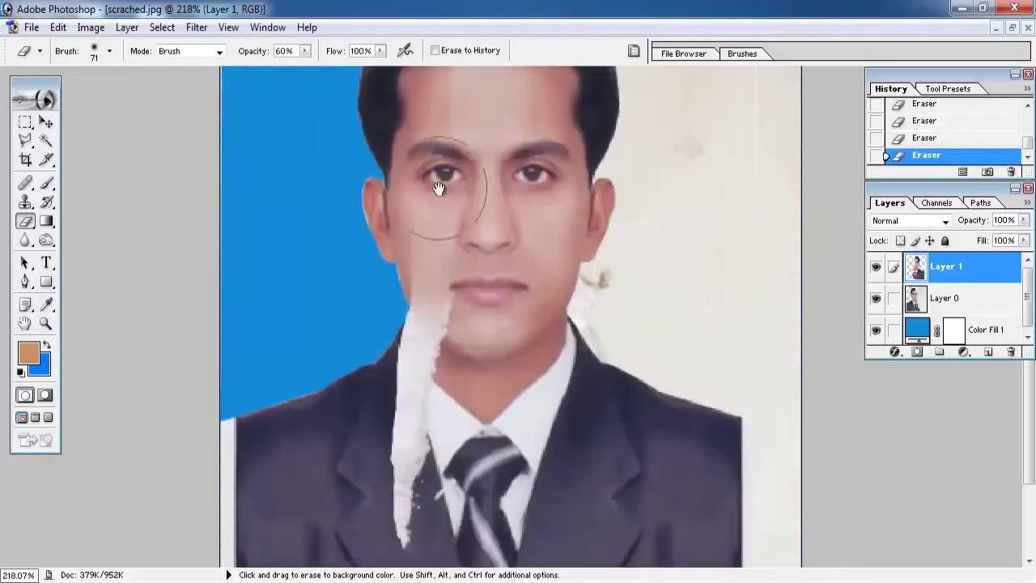
drag(405, 267, 388, 363)
drag(473, 323, 449, 529)
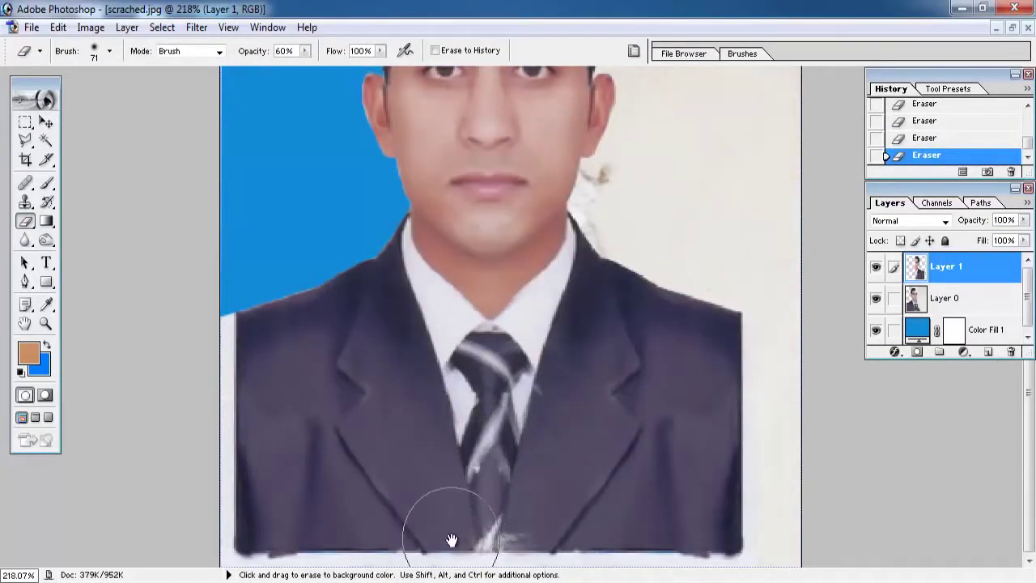
scroll(441, 405, up, 5)
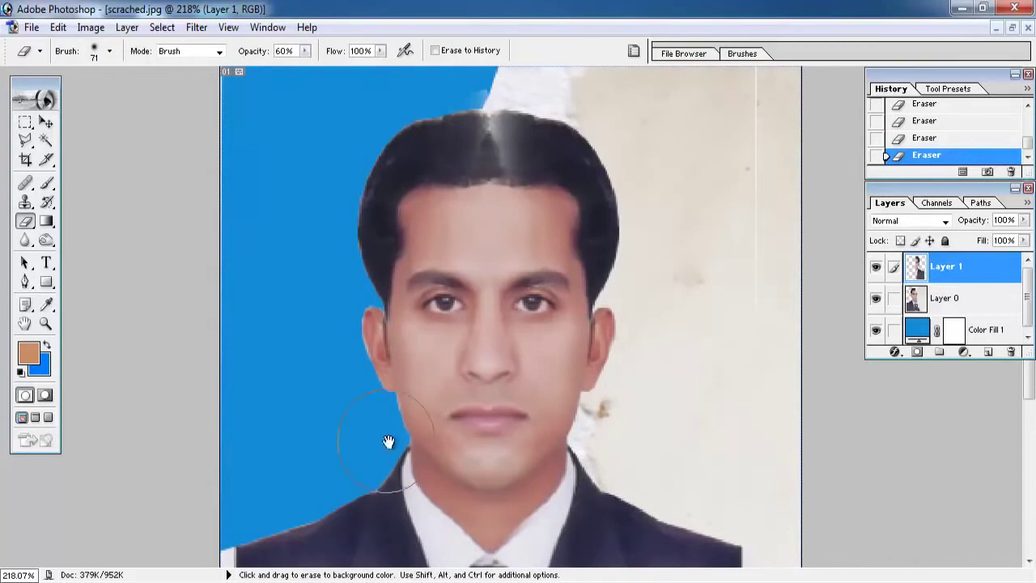
click(893, 299)
mouse_move(541, 116)
mouse_down()
mouse_move(636, 115)
mouse_move(745, 224)
mouse_up()
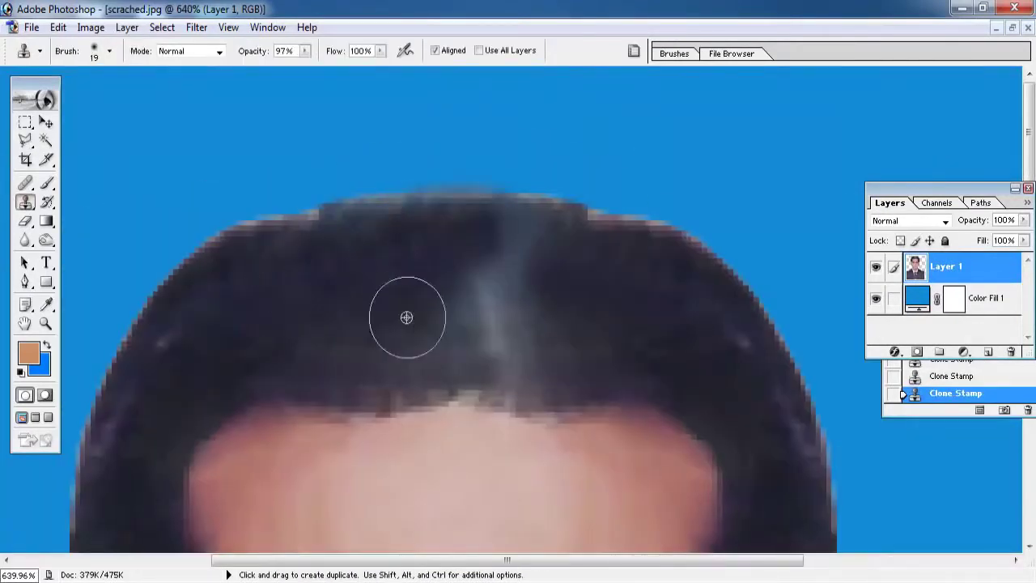
Clone away the hair streak and even the hair's top edge with an 8 px brush.
scroll(532, 199, down, 3)
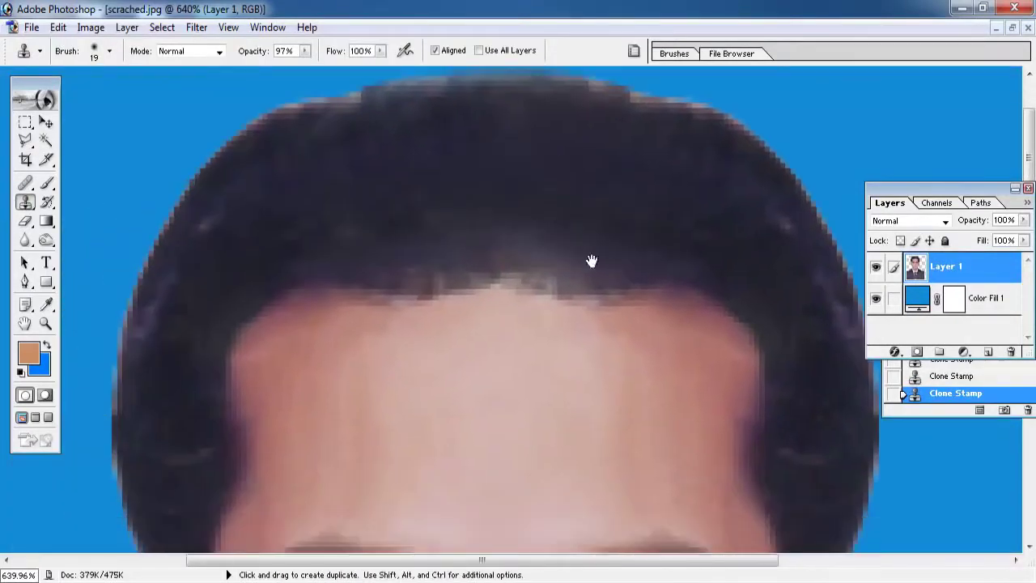
drag(592, 260, 594, 201)
key(bracketleft)
key(bracketleft)
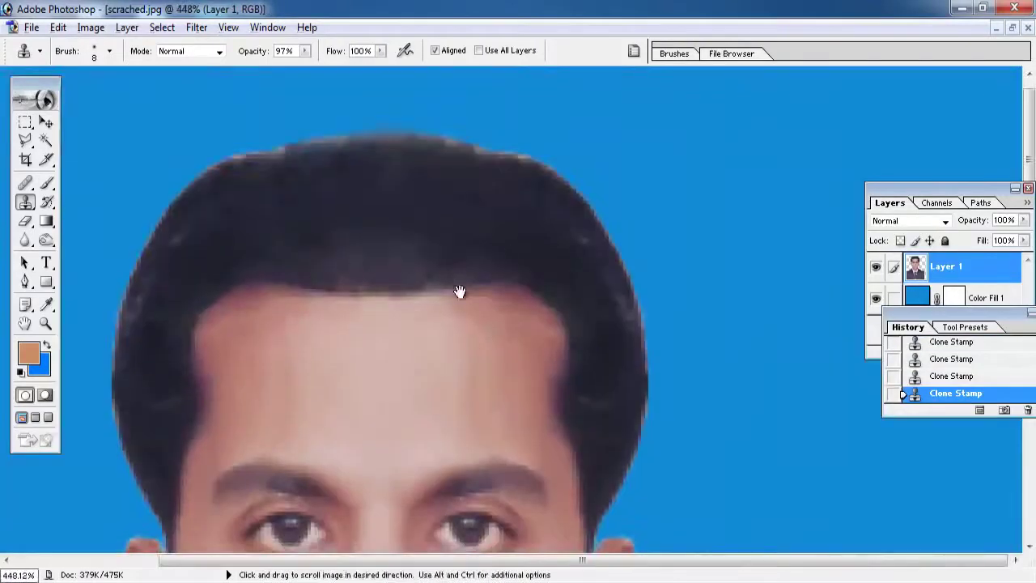
scroll(459, 292, up, 2)
mouse_move(301, 213)
mouse_down()
mouse_move(659, 208)
mouse_move(266, 219)
mouse_up()
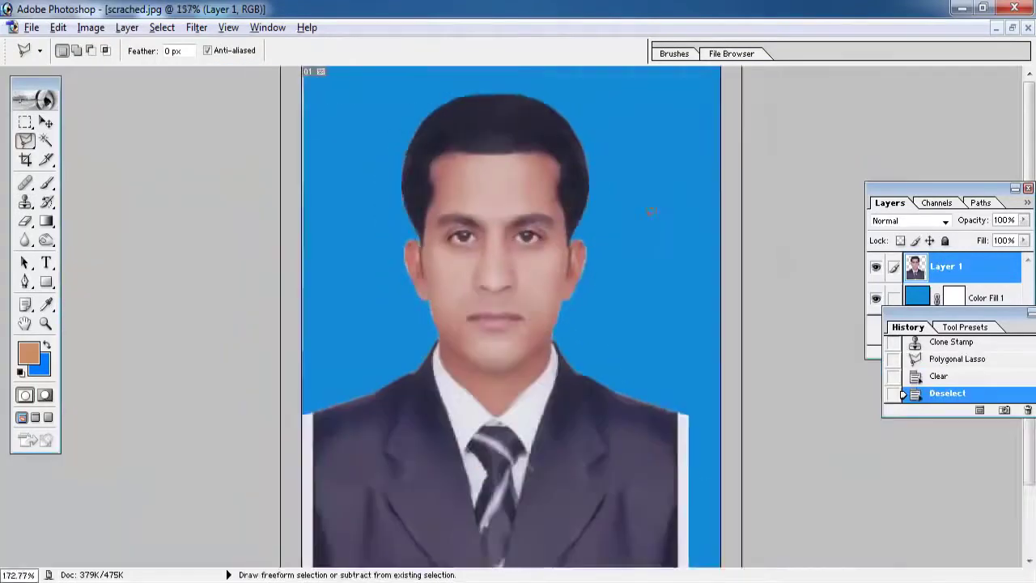
Crop the picture around the portrait.
key(c)
drag(657, 536, 344, 96)
key(Return)
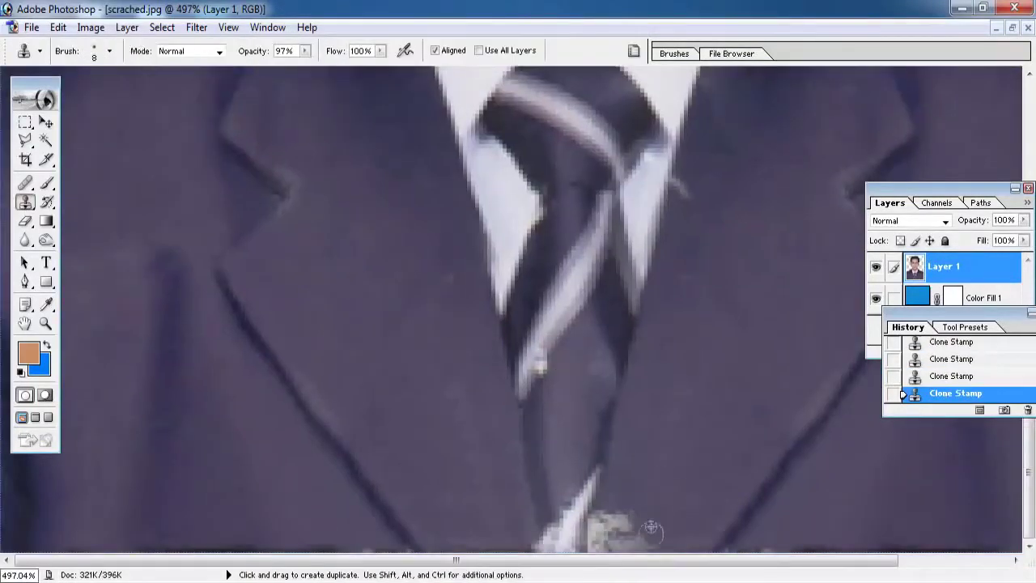